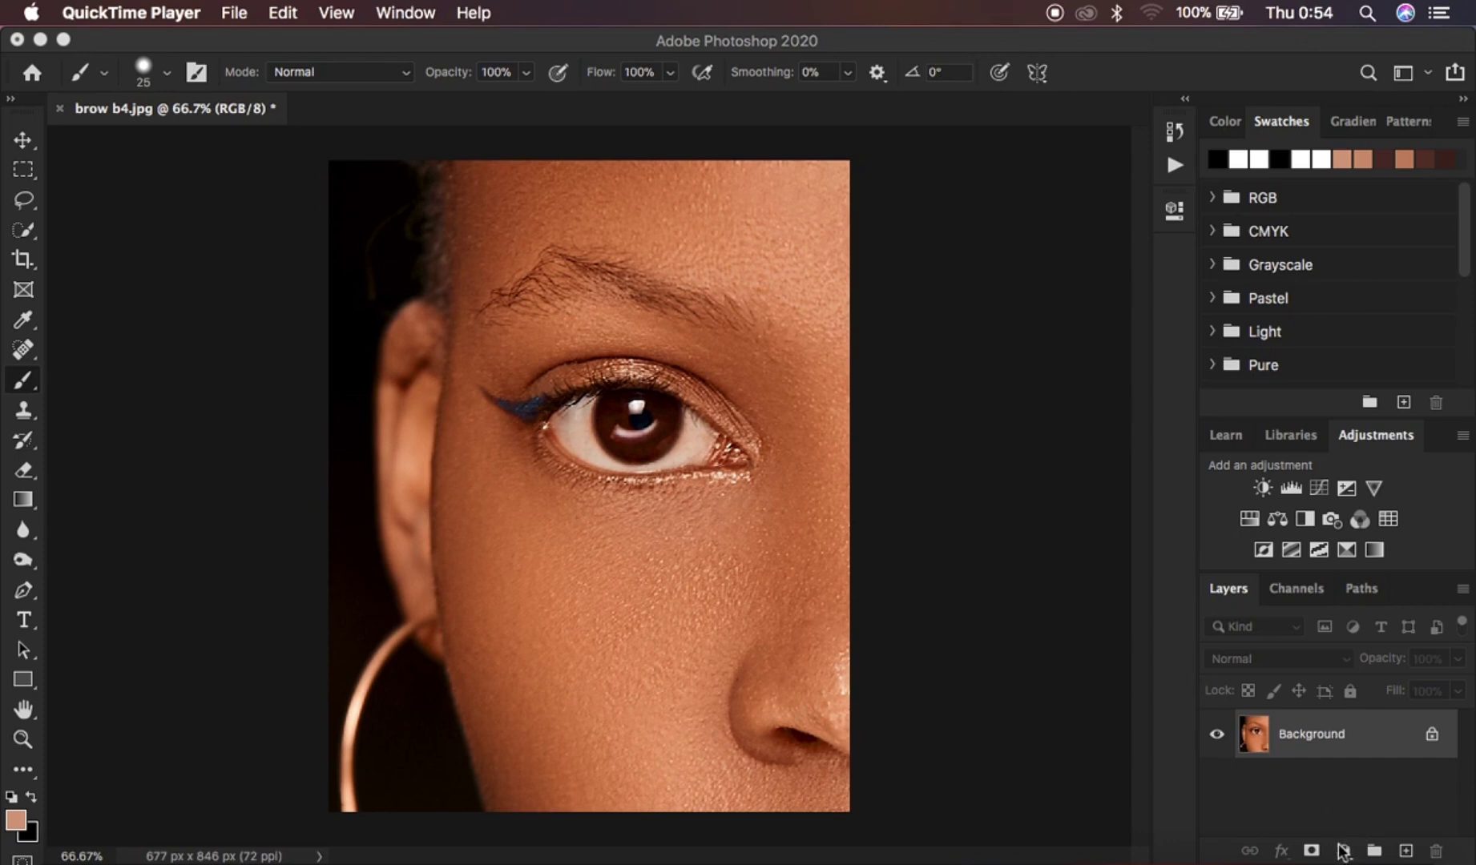
- Add a Hue/Saturation adjustment layer above the portrait and set its saturation to -80
left_click(1056, 693)
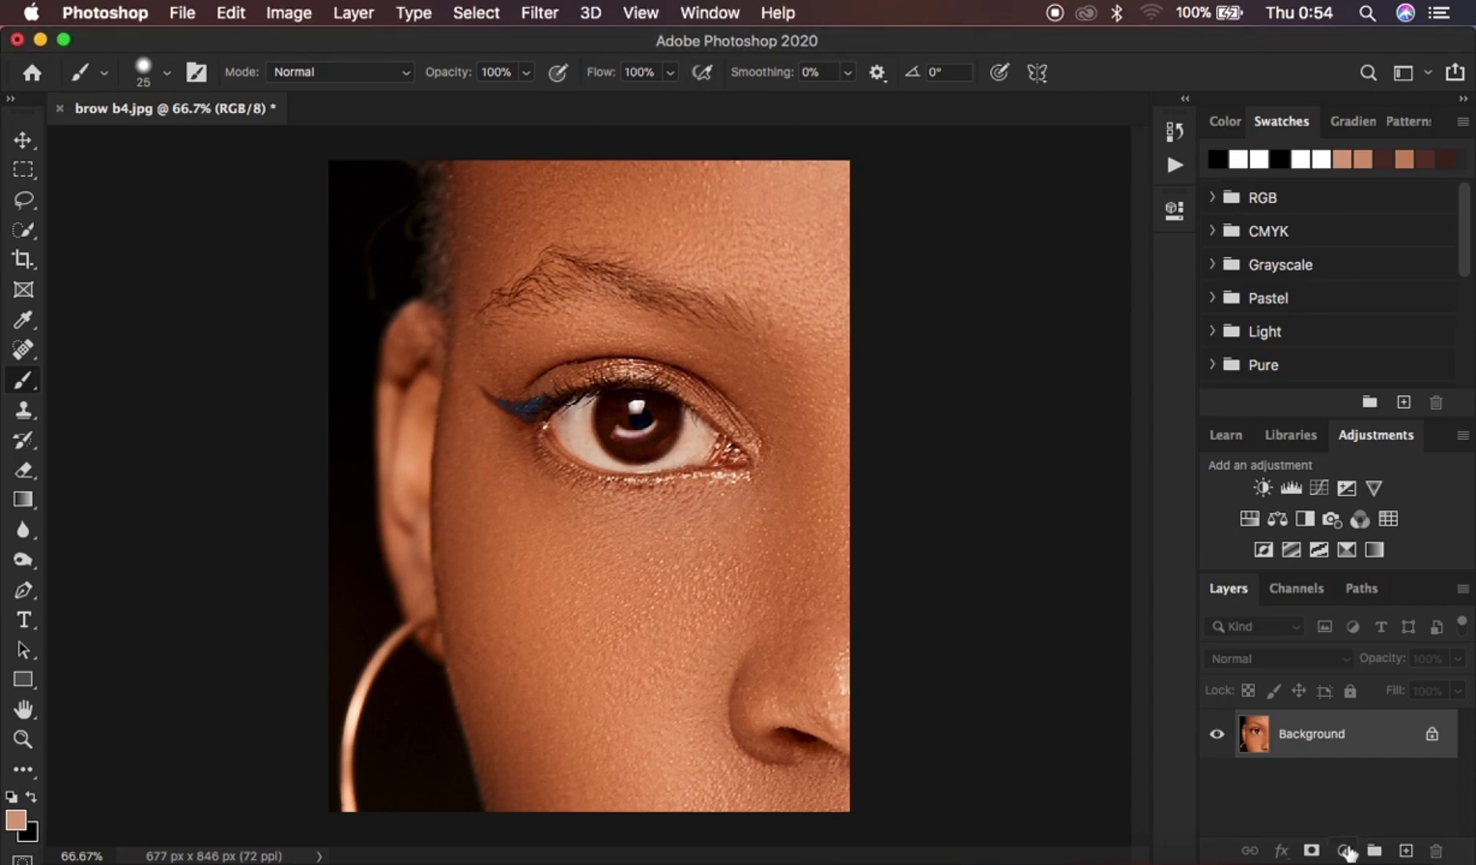
left_click(1344, 851)
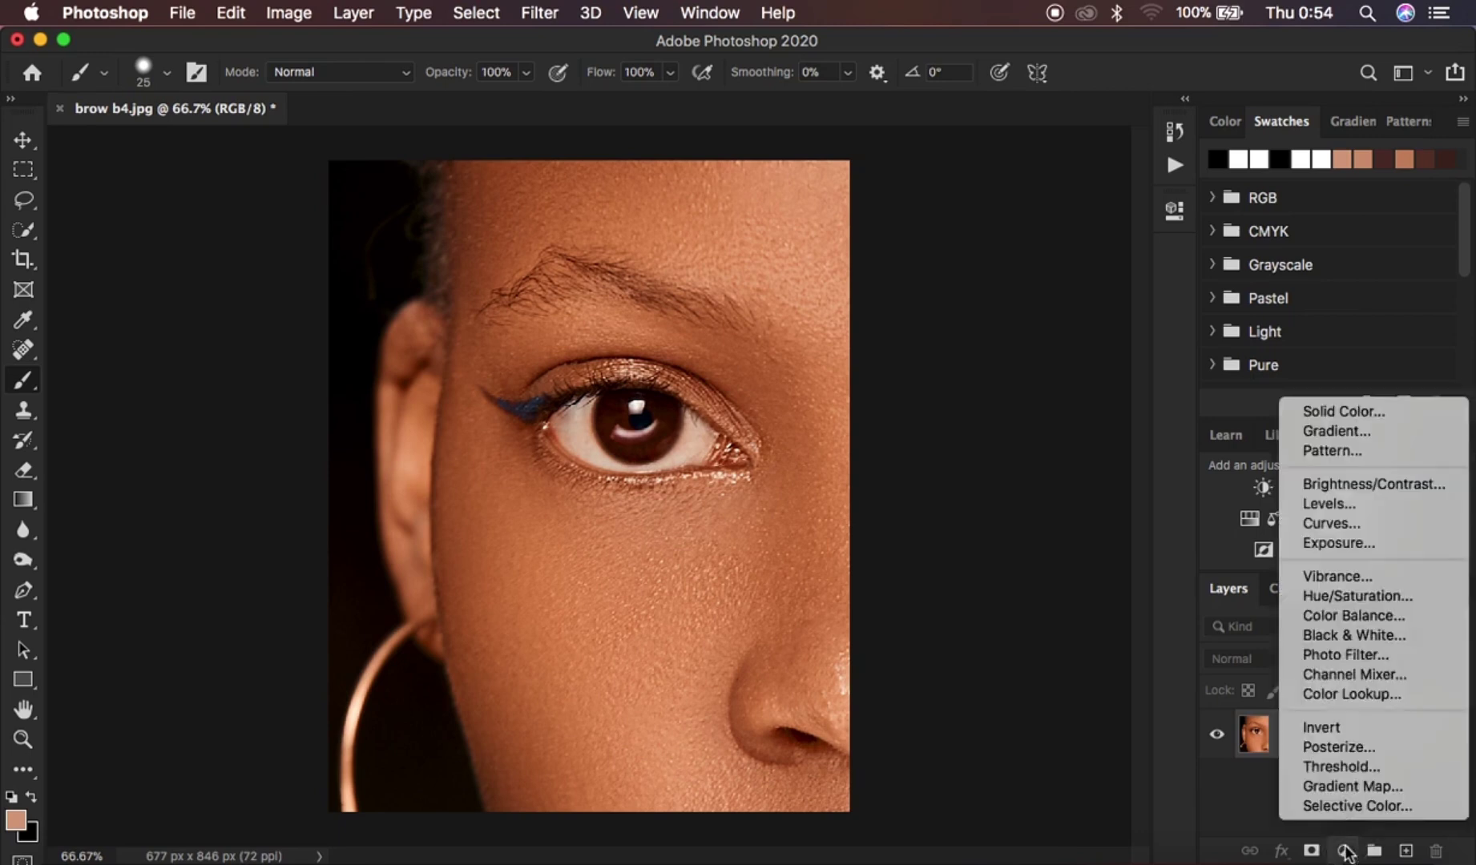
left_click(1343, 594)
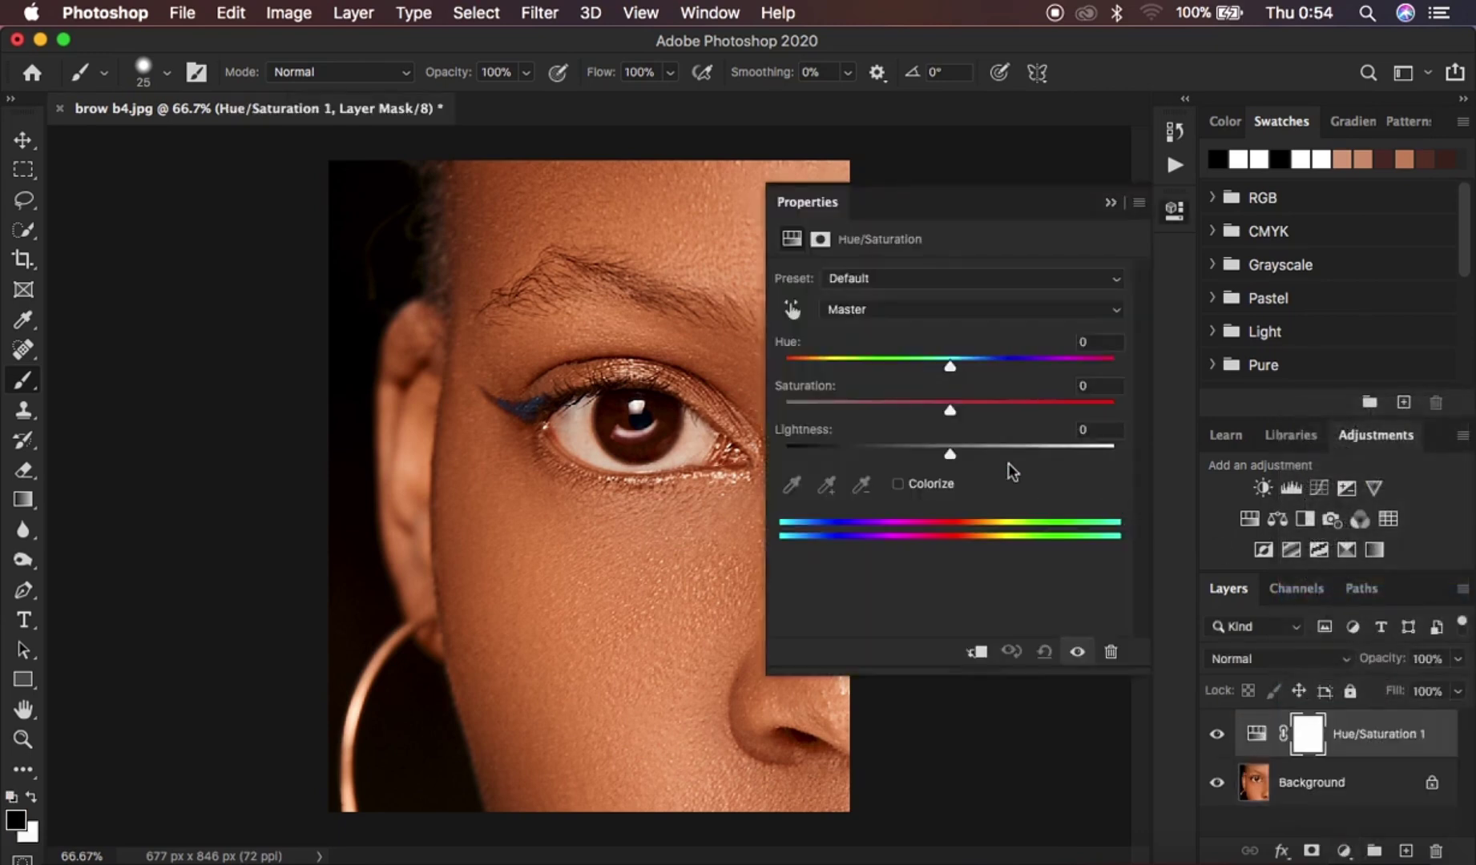
left_click_drag(884, 407, 815, 407)
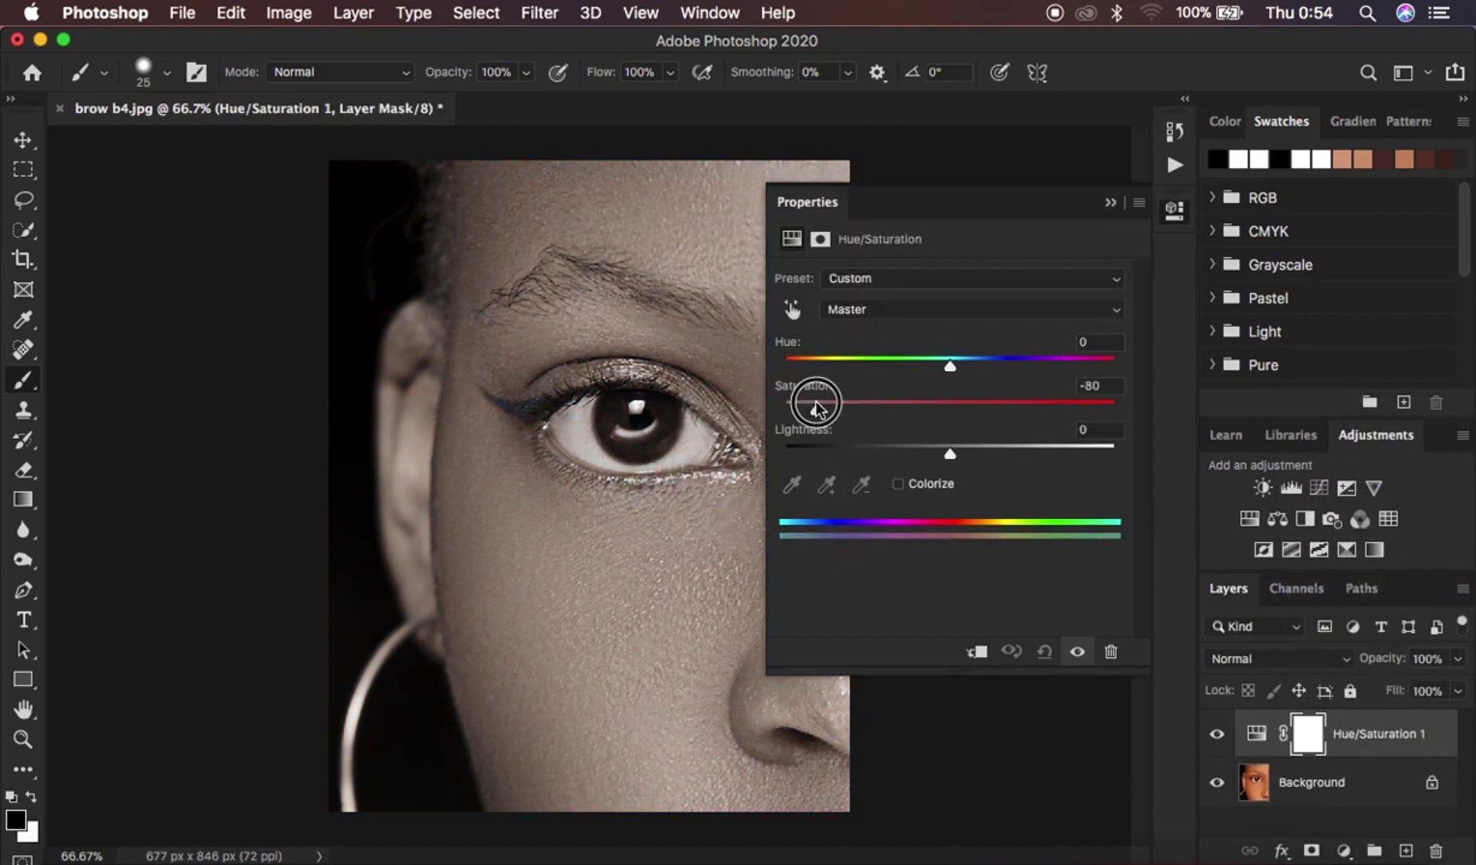
left_click(1109, 206)
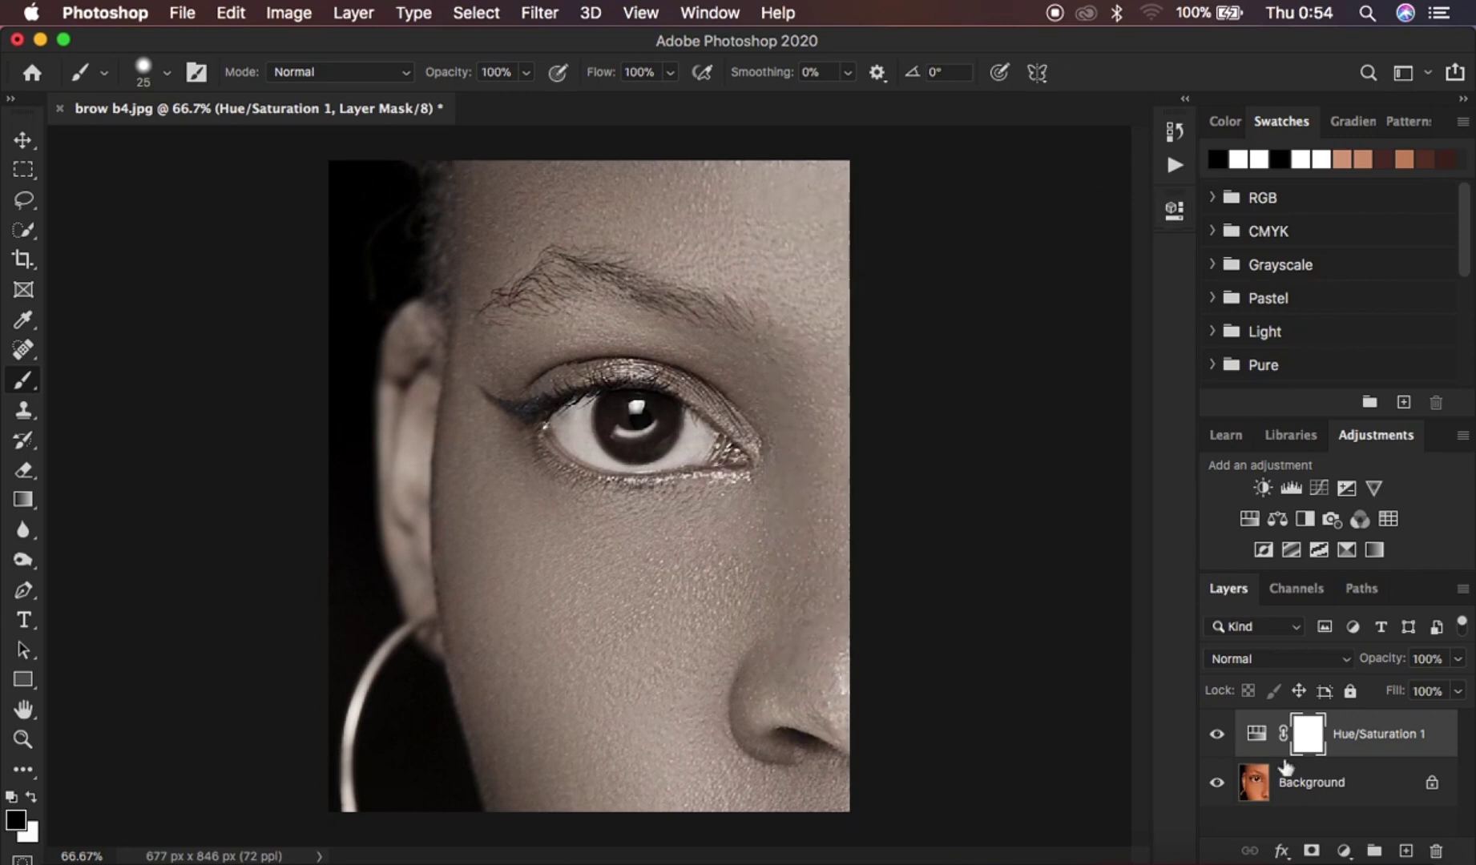
- Add a Photo Filter adjustment layer using Cooling Filter (82) and compare the portrait with and without it
left_click(1344, 850)
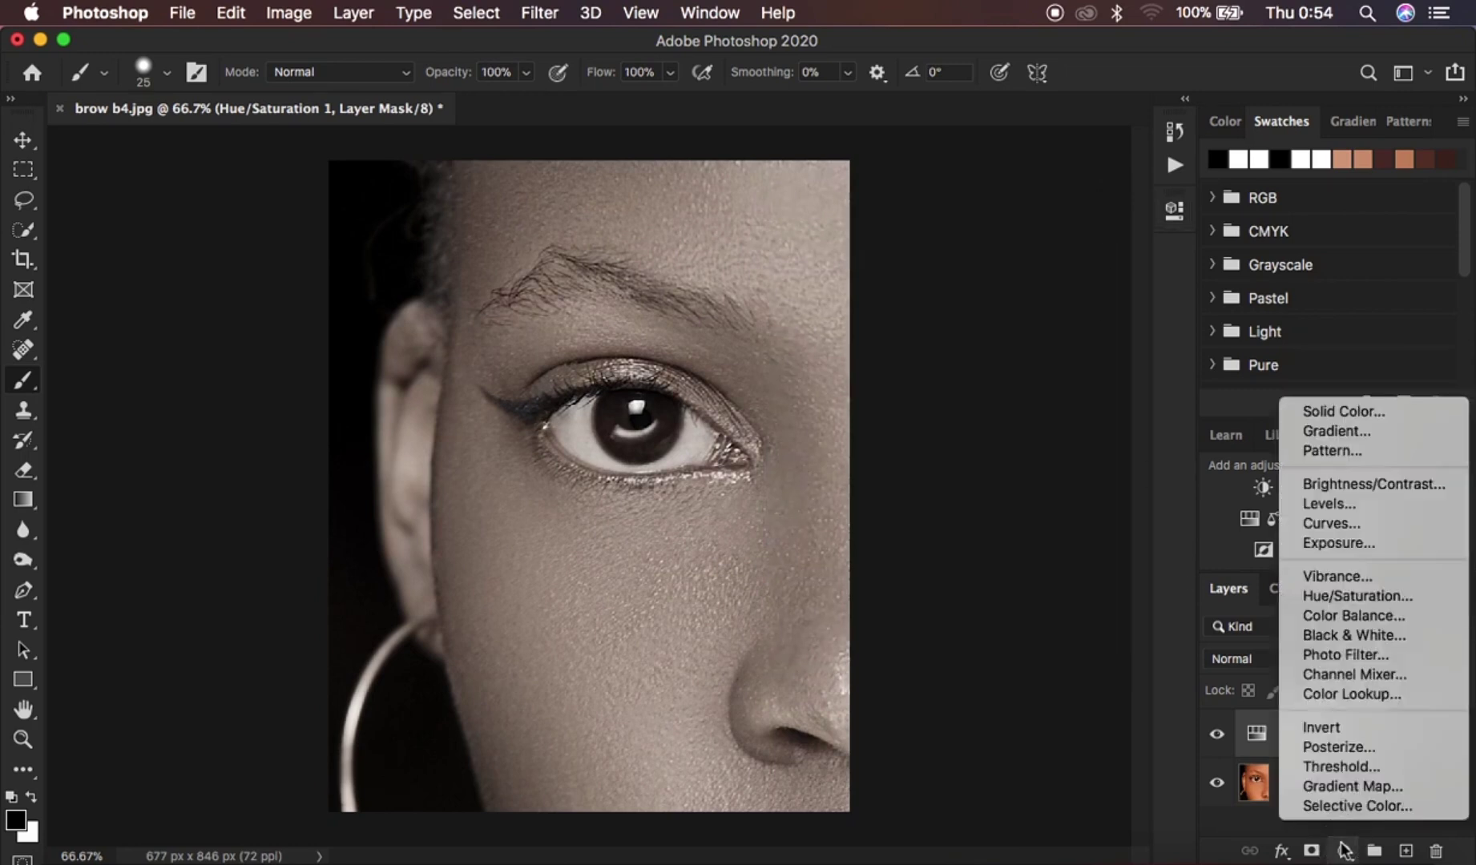
left_click(1344, 656)
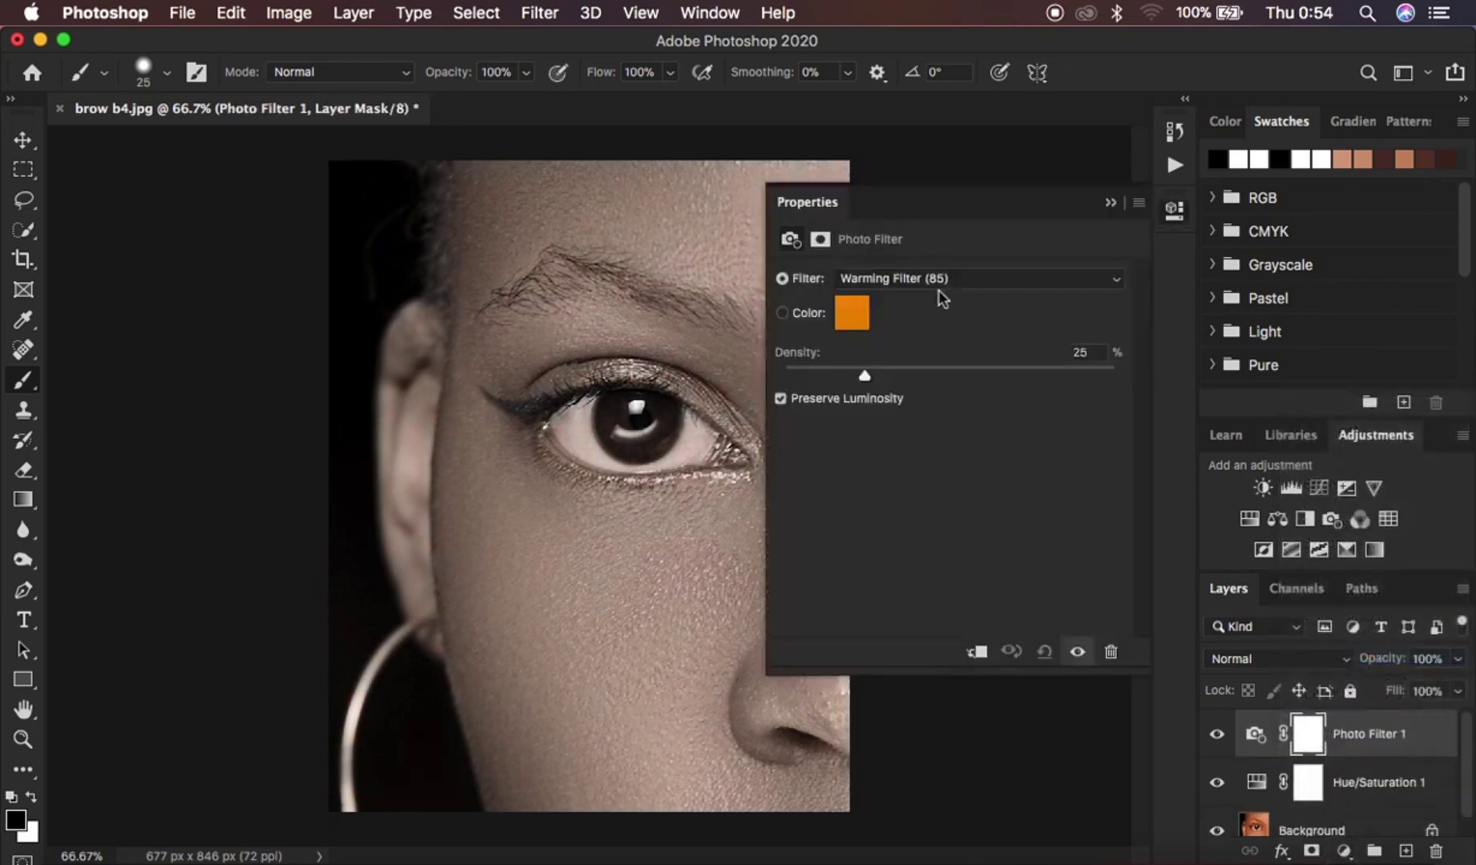
left_click(916, 281)
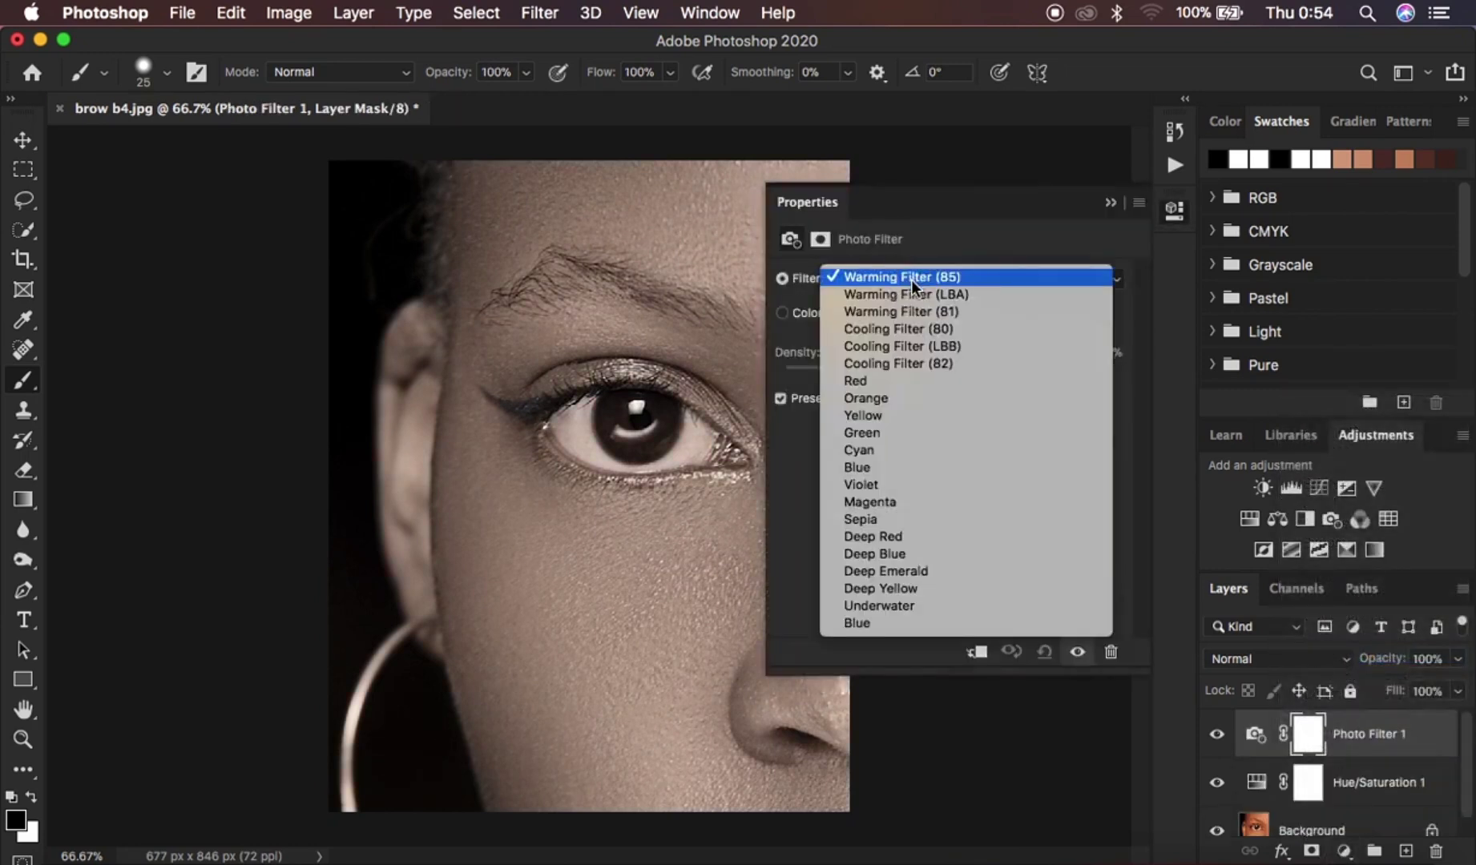
left_click(919, 367)
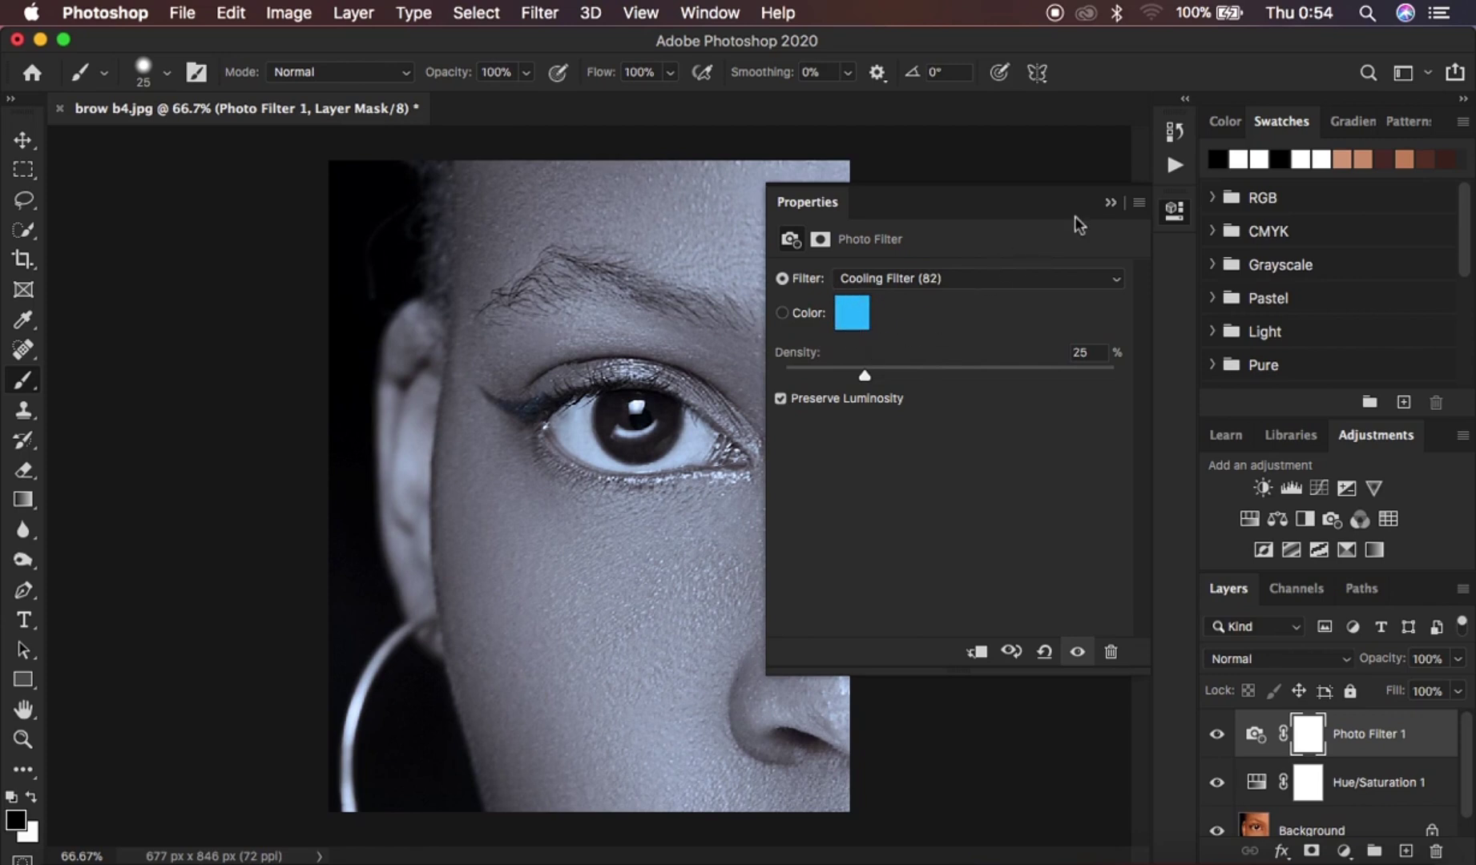
left_click(1111, 203)
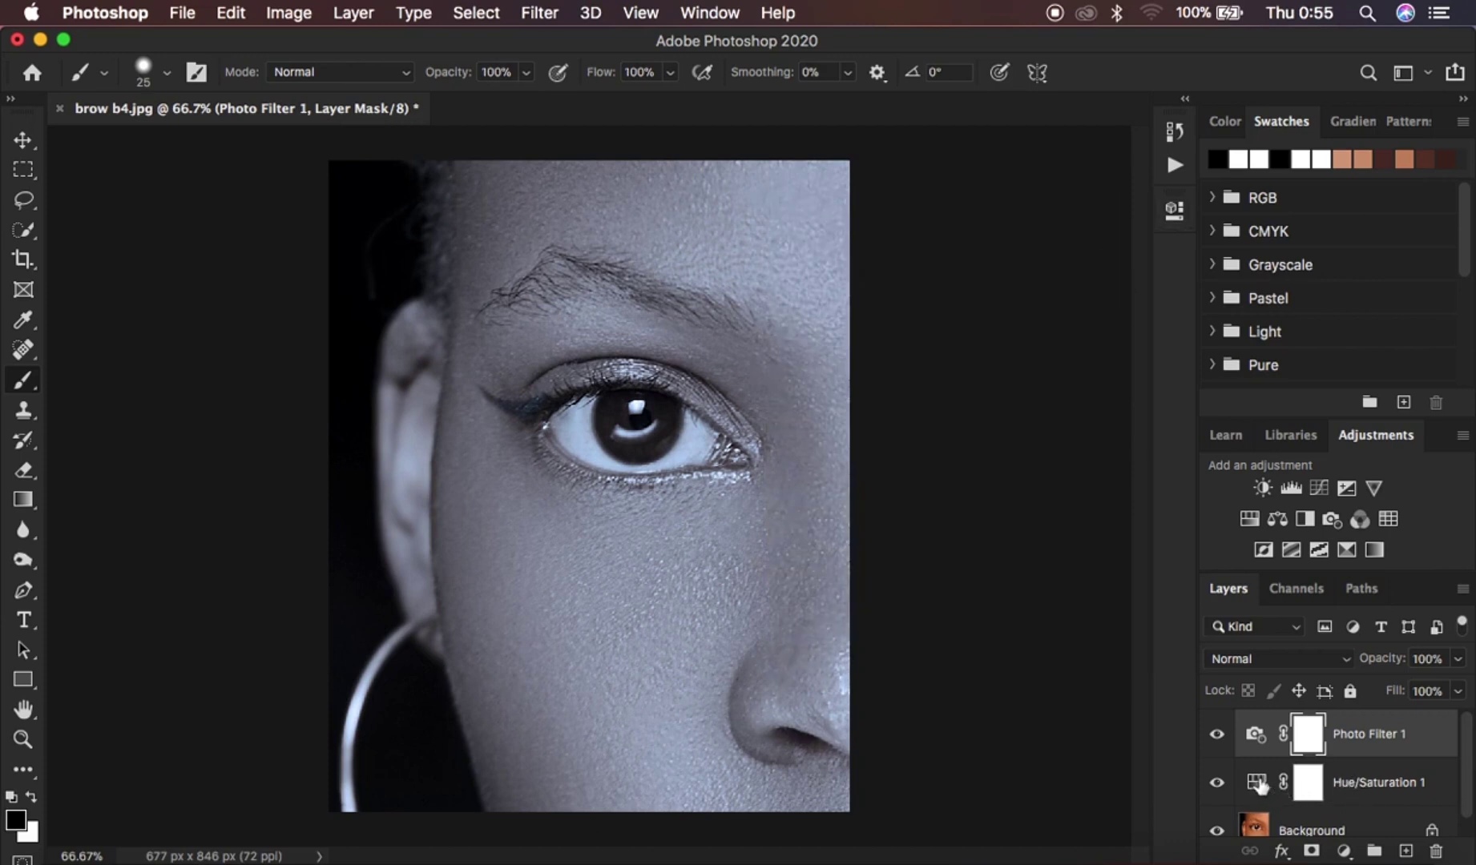
left_click(1216, 734)
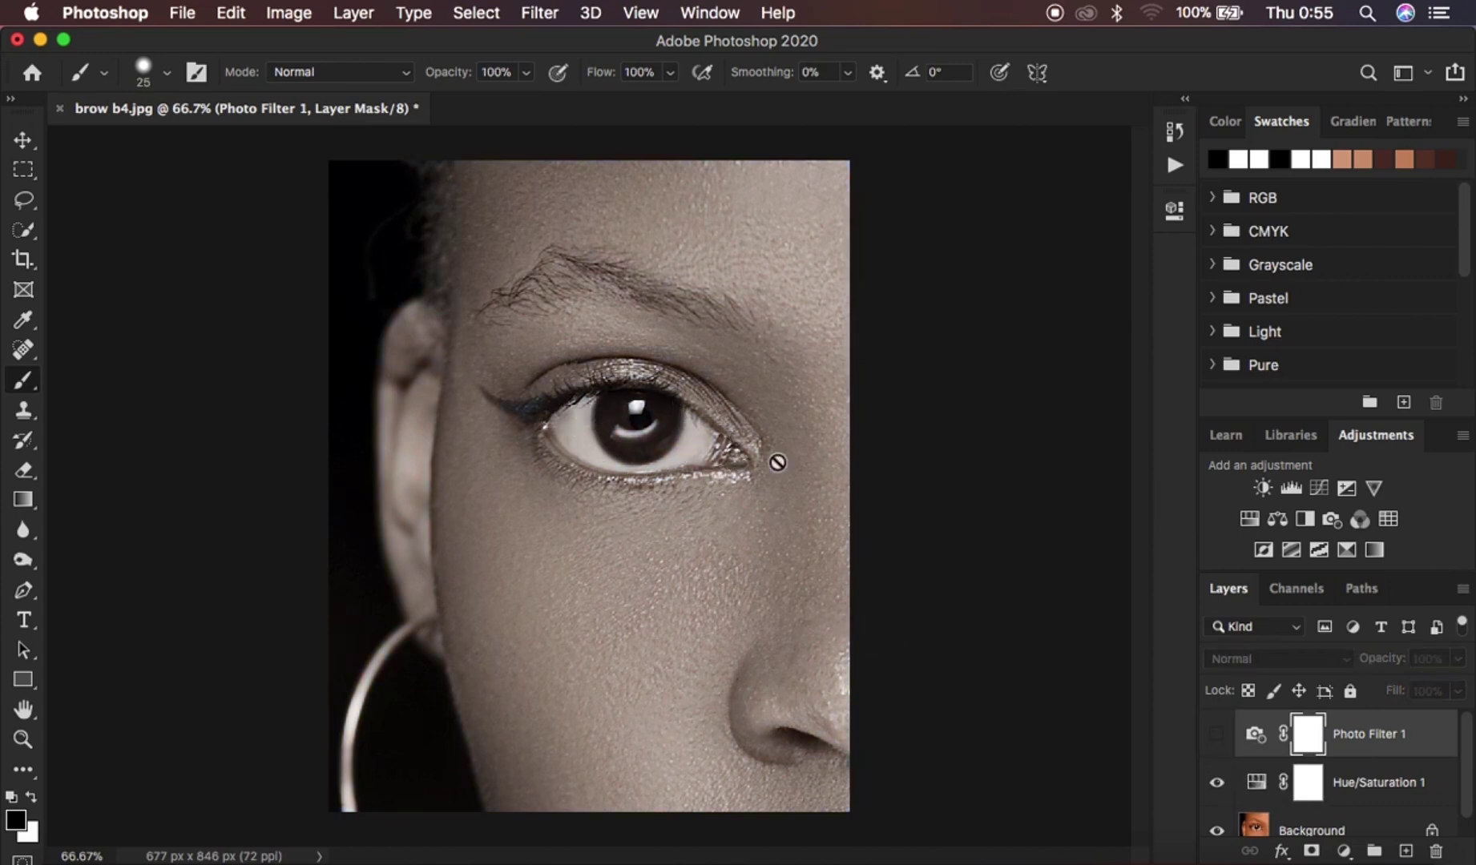
left_click(1217, 734)
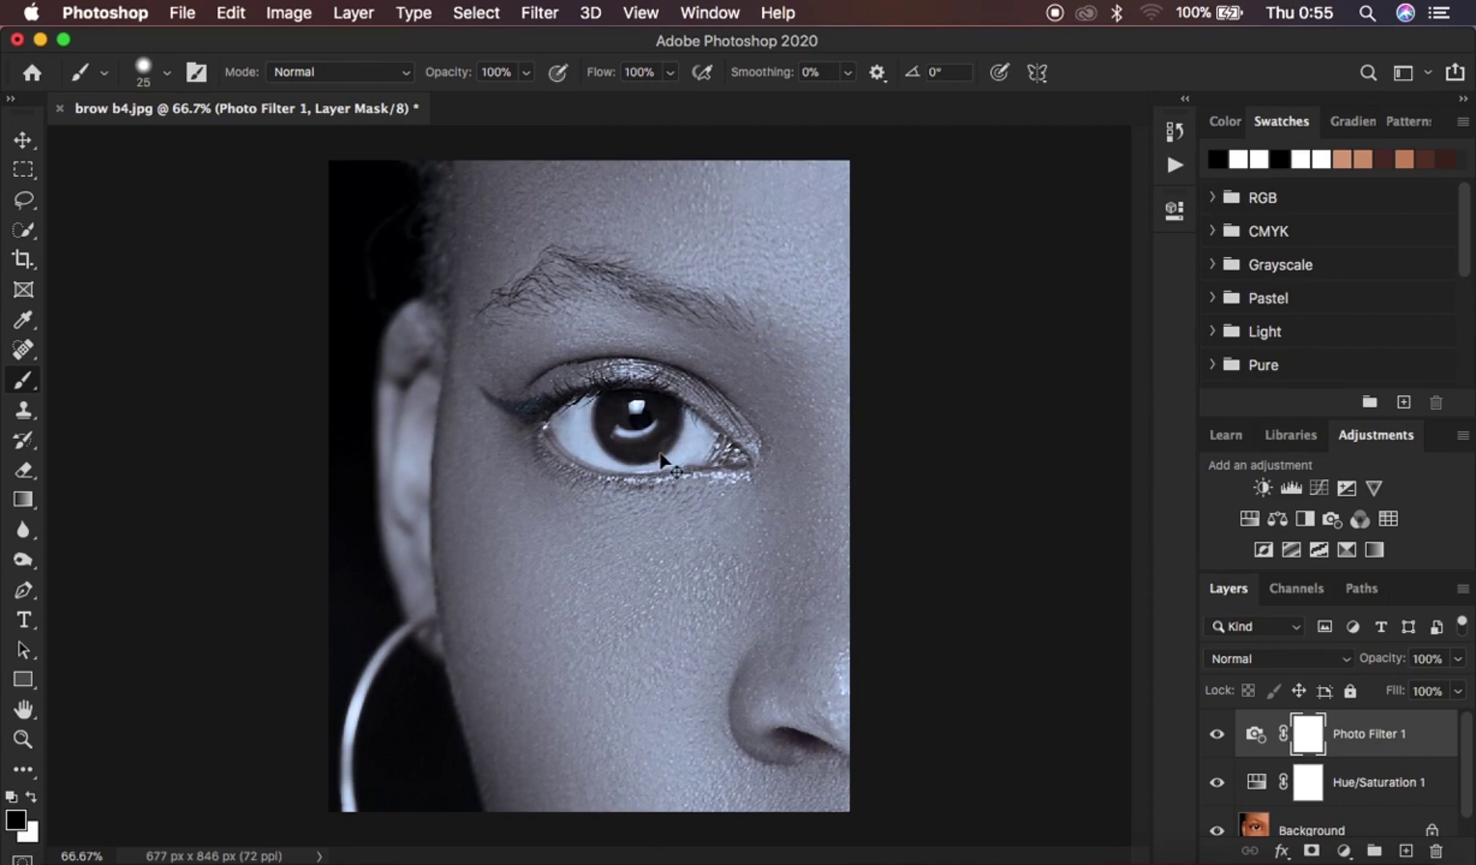
- Group the Photo Filter and Hue/Saturation layers and add a black mask to the group
key("super+equal")
key("super+equal")
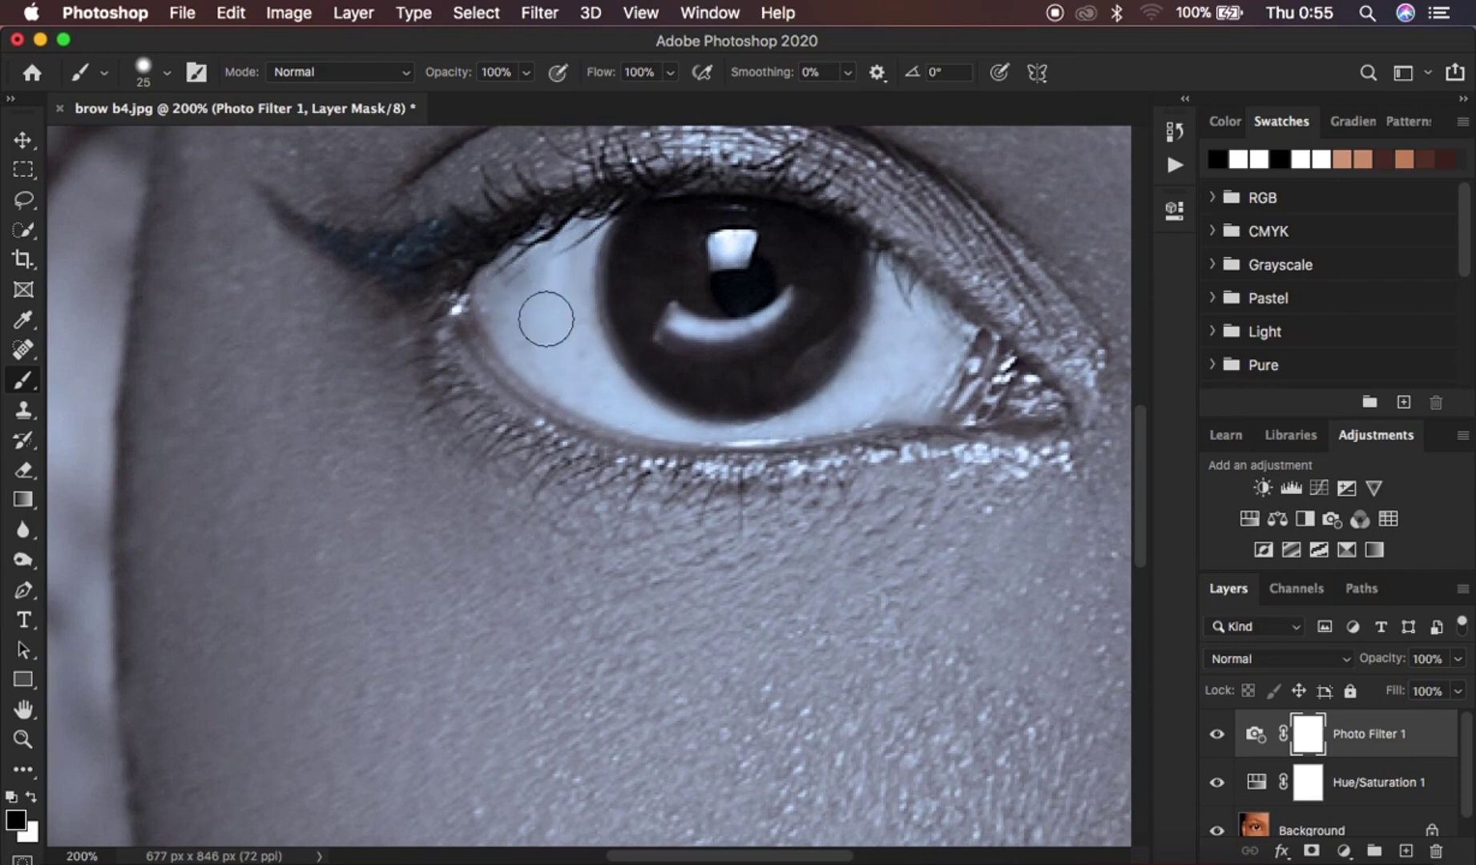
left_click(1420, 782, "shift")
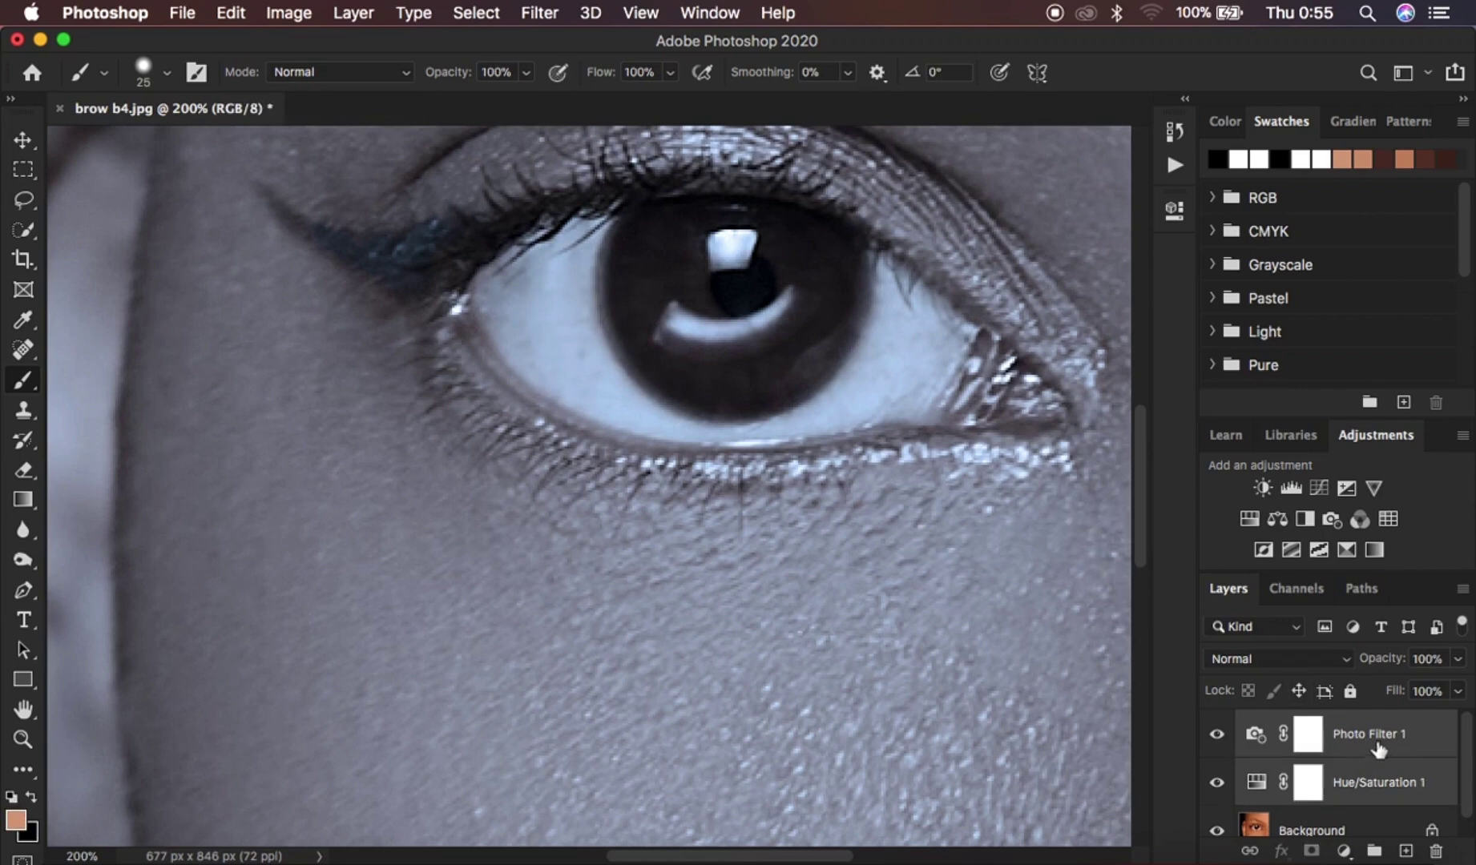
left_click(1373, 850)
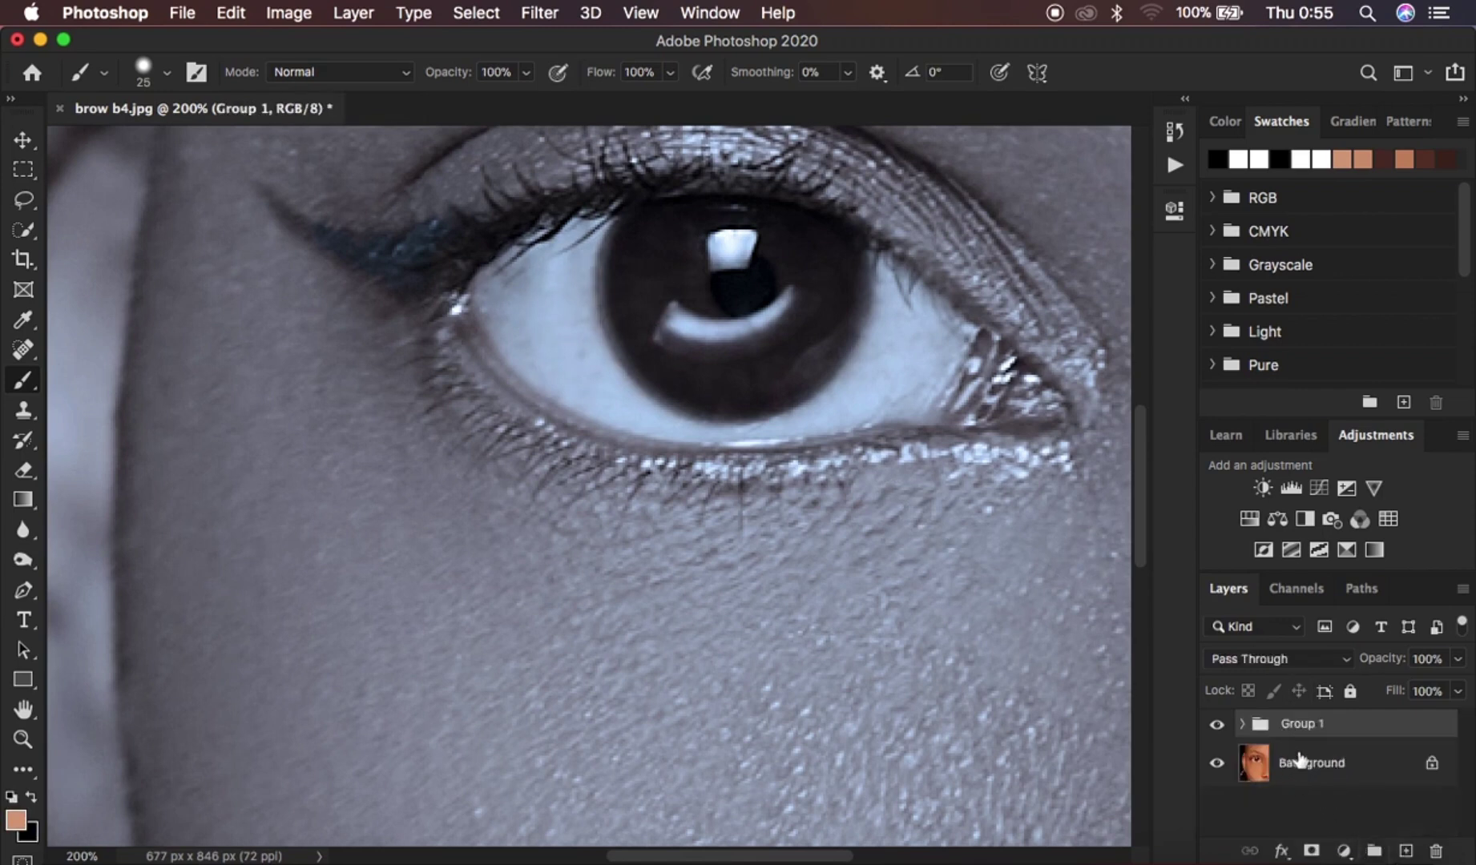
left_click(1310, 851, "alt")
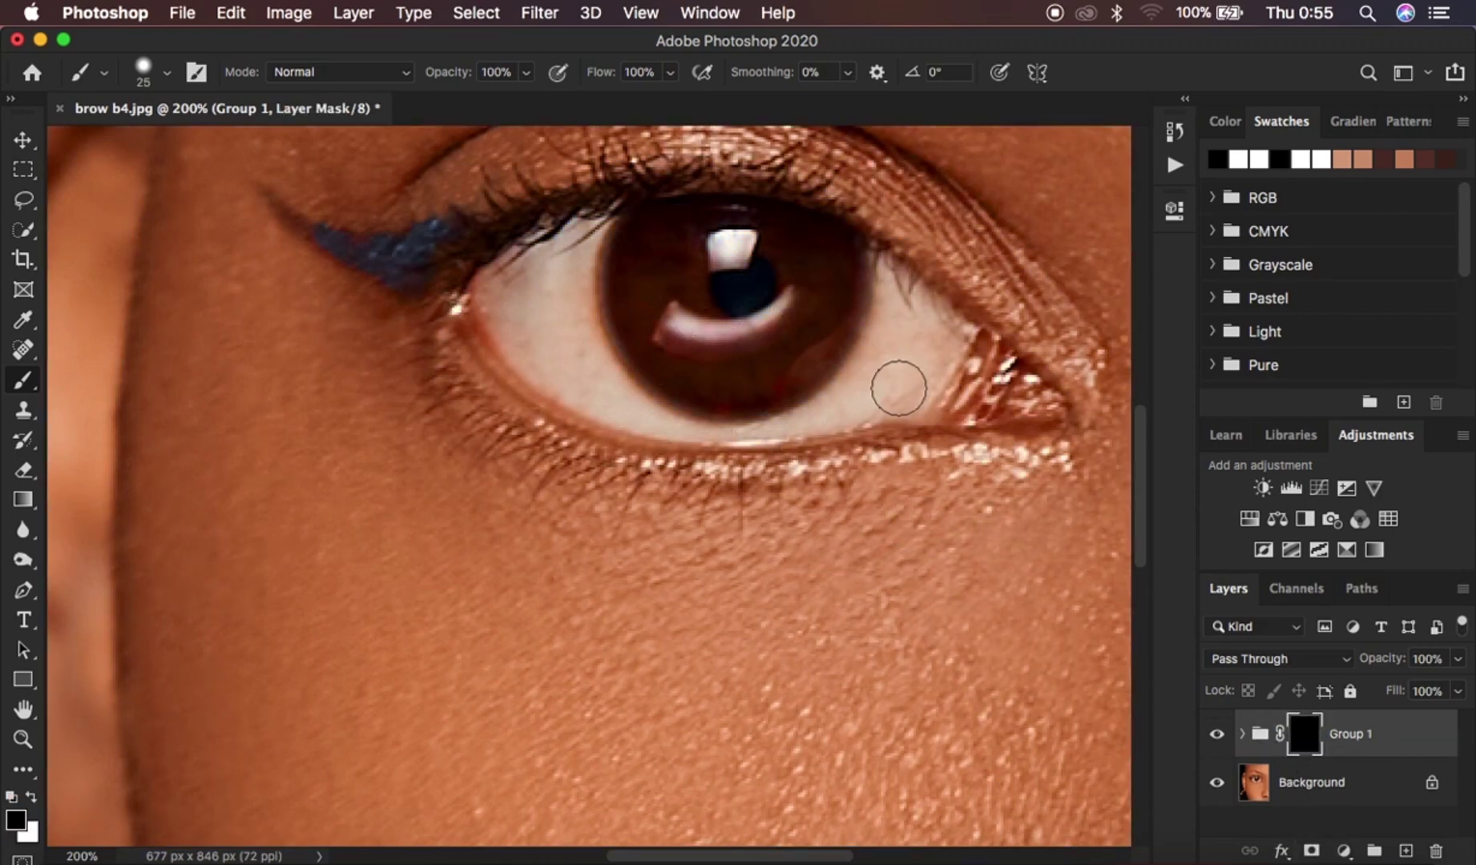
- Paint white on the group's mask over the white of the eye with a 20 px brush
scroll(896, 385, "up", 3)
scroll(896, 385, "right", 2)
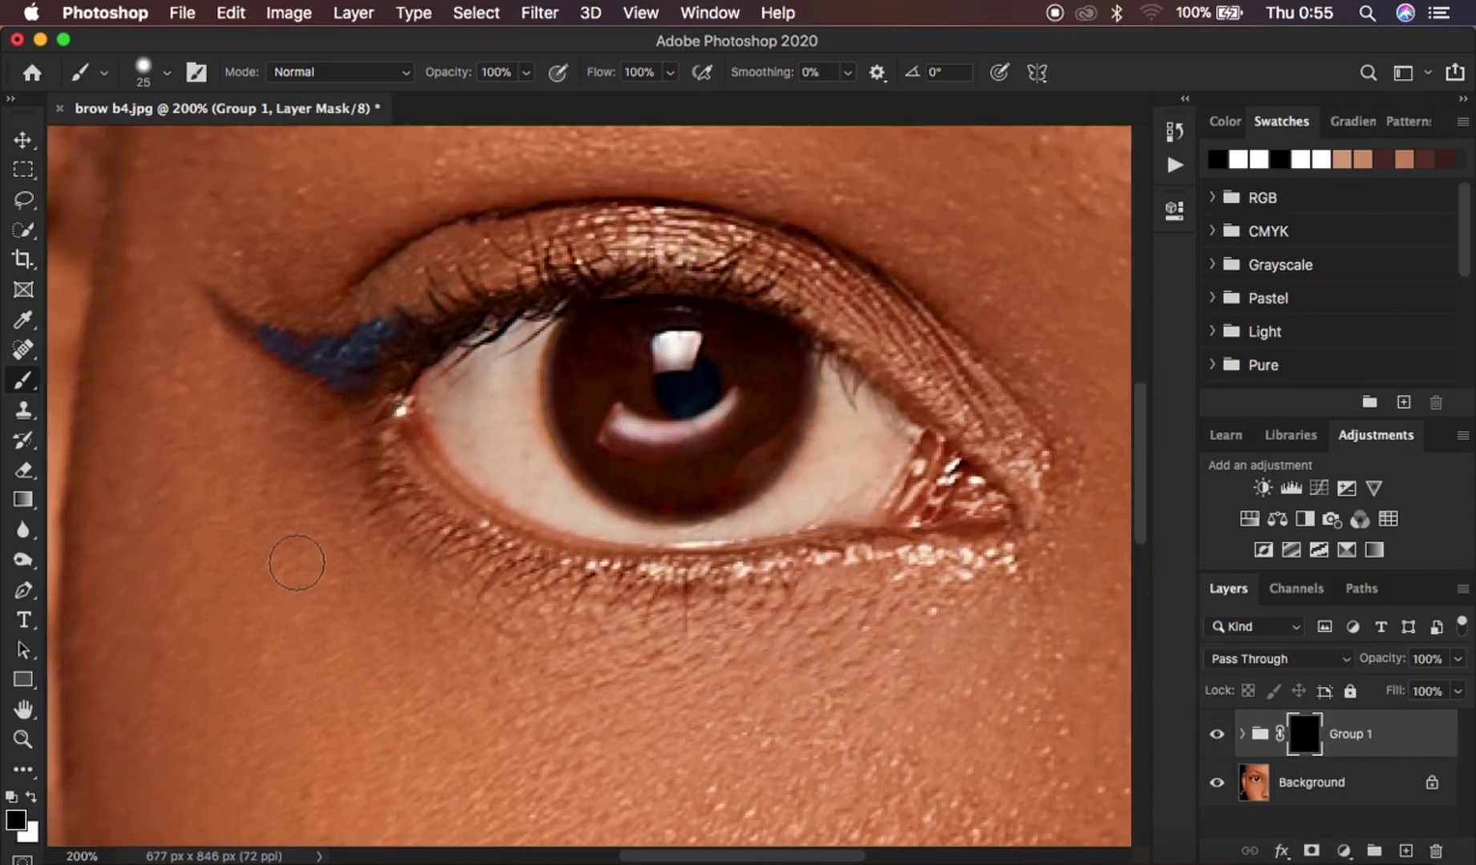
left_click(31, 797)
key("bracketleft")
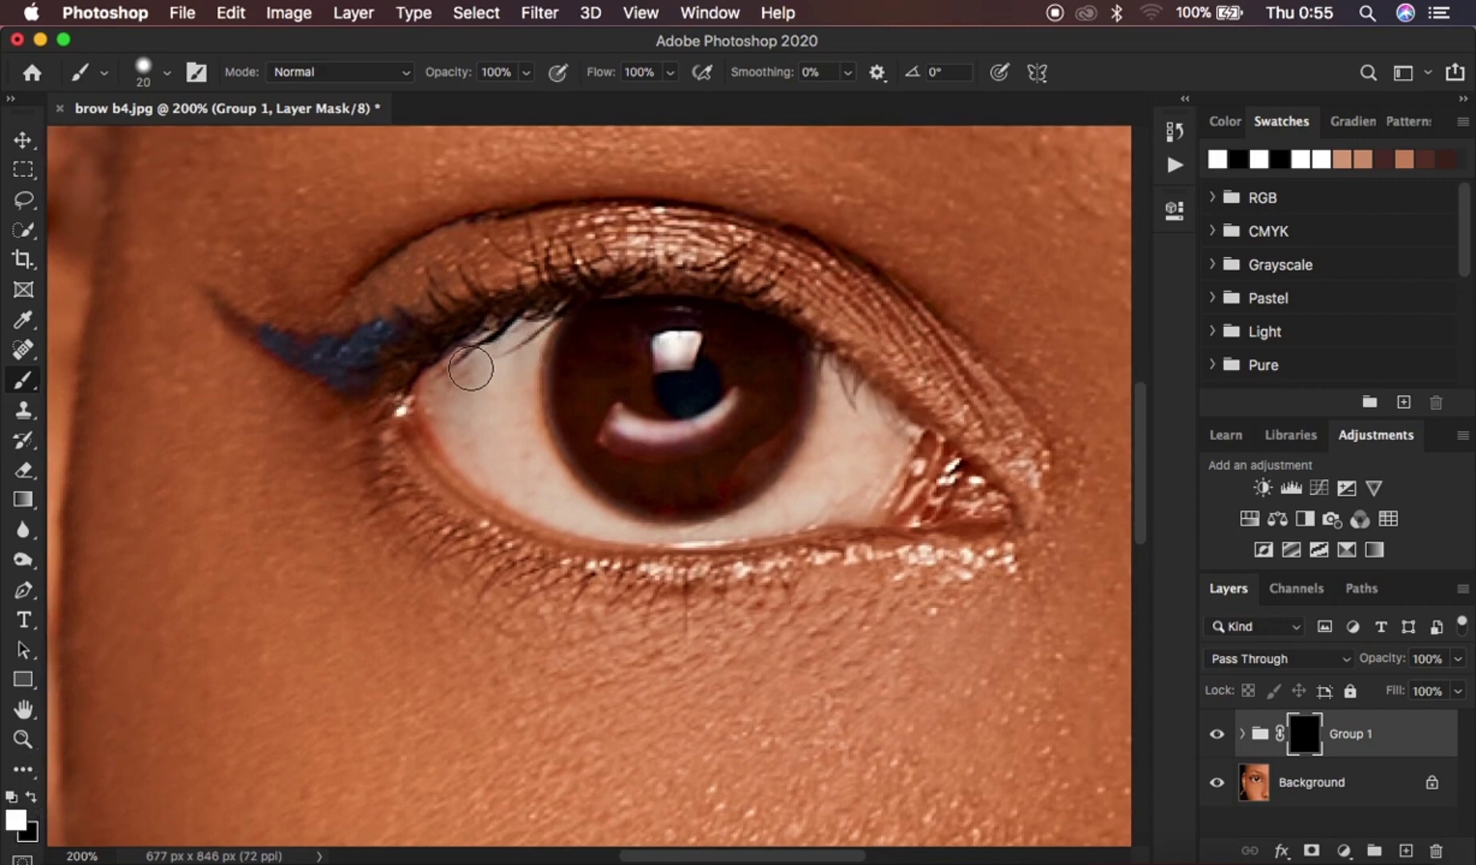
mouse_move(471, 369)
left_mouse_down()
mouse_move(448, 400)
mouse_move(449, 384)
mouse_move(528, 338)
mouse_move(508, 396)
mouse_move(541, 465)
mouse_move(509, 387)
mouse_move(488, 428)
mouse_move(533, 472)
mouse_move(452, 412)
mouse_move(562, 494)
mouse_move(513, 425)
mouse_move(529, 335)
mouse_move(515, 360)
mouse_move(534, 333)
mouse_move(515, 438)
mouse_move(612, 515)
mouse_move(741, 505)
mouse_move(820, 433)
mouse_move(824, 391)
mouse_move(869, 424)
mouse_move(812, 492)
mouse_move(840, 481)
mouse_move(714, 514)
mouse_move(852, 492)
mouse_move(872, 447)
mouse_move(851, 500)
mouse_move(858, 438)
mouse_move(829, 379)
mouse_move(881, 429)
mouse_move(889, 453)
mouse_move(856, 481)
mouse_move(700, 524)
mouse_move(533, 495)
mouse_move(468, 443)
mouse_move(451, 411)
mouse_move(461, 382)
mouse_move(442, 396)
mouse_move(461, 417)
mouse_move(555, 318)
mouse_move(534, 381)
mouse_move(544, 454)
mouse_move(603, 514)
mouse_move(662, 527)
mouse_move(771, 497)
mouse_move(830, 382)
mouse_move(846, 385)
mouse_move(896, 430)
mouse_move(853, 487)
mouse_move(797, 506)
left_mouse_up()
- Clean up the group's mask by painting black along the edge of the iris with a 9 px brush
key("bracketleft")
key("bracketleft")
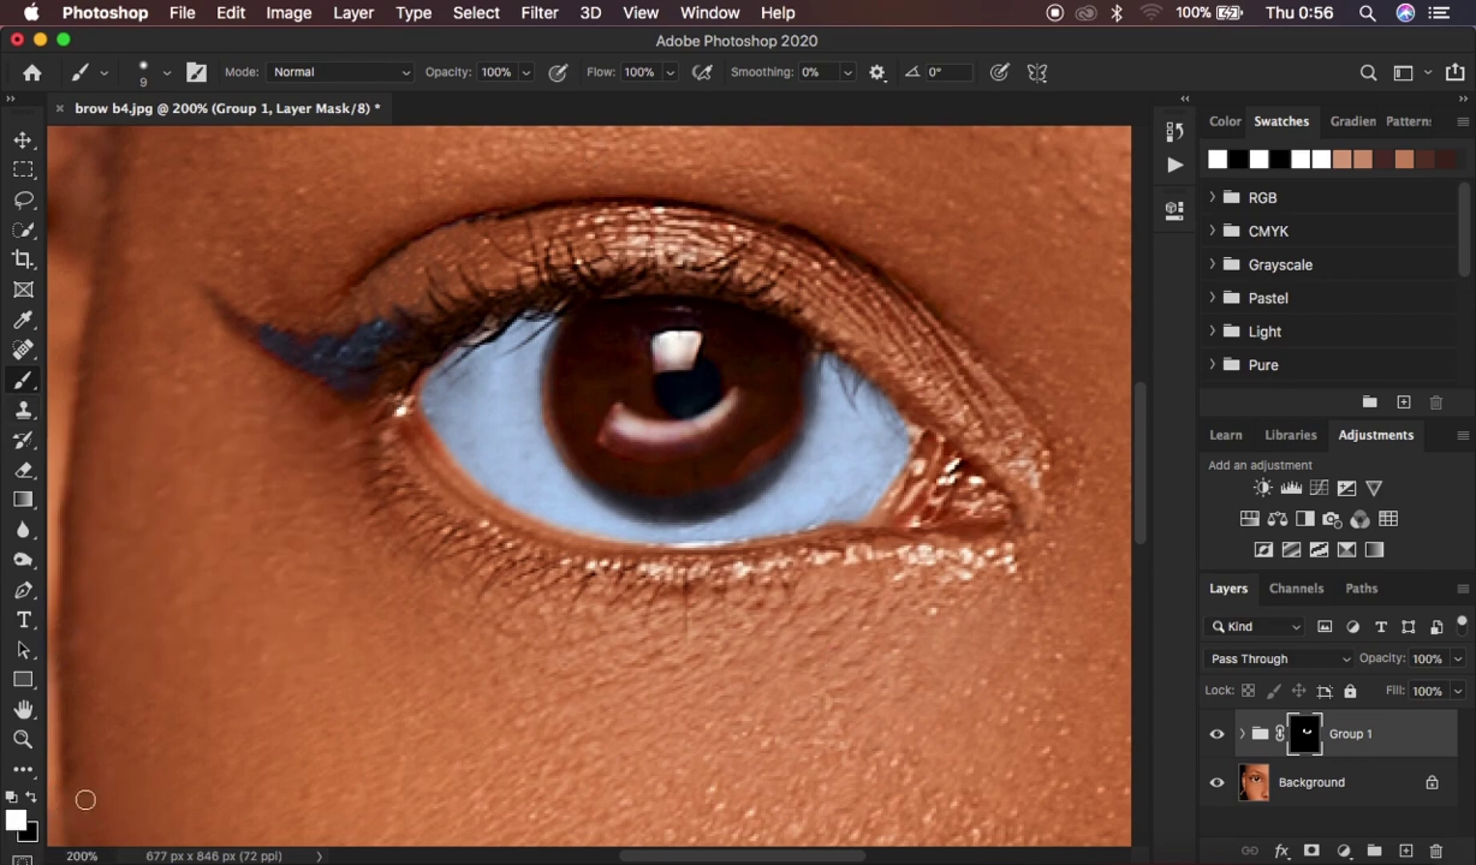
left_click(35, 793)
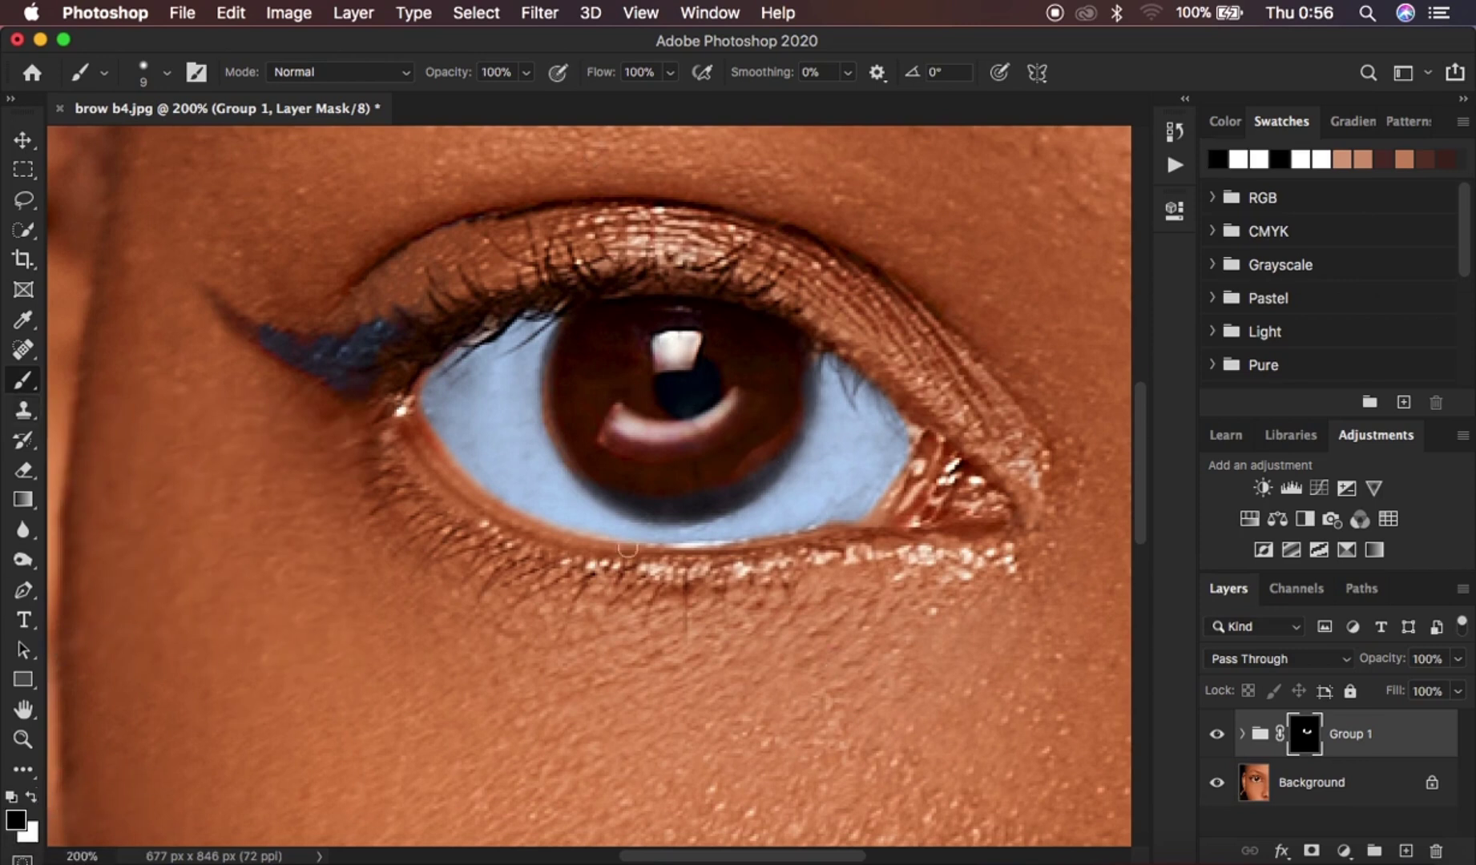
mouse_move(580, 452)
left_mouse_down()
mouse_move(617, 499)
mouse_move(653, 510)
mouse_move(696, 504)
mouse_move(786, 432)
mouse_move(764, 464)
mouse_move(660, 497)
mouse_move(721, 499)
mouse_move(782, 439)
mouse_move(806, 362)
mouse_move(769, 464)
mouse_move(710, 509)
mouse_move(746, 494)
mouse_move(791, 438)
mouse_move(804, 382)
mouse_move(778, 452)
mouse_move(732, 495)
mouse_move(684, 513)
mouse_move(596, 457)
left_mouse_up()
- Compare the white of the eye with the adjustment group hidden and shown
left_click(1214, 735)
left_click(1214, 735)
left_click(1215, 735)
left_click(1214, 735)
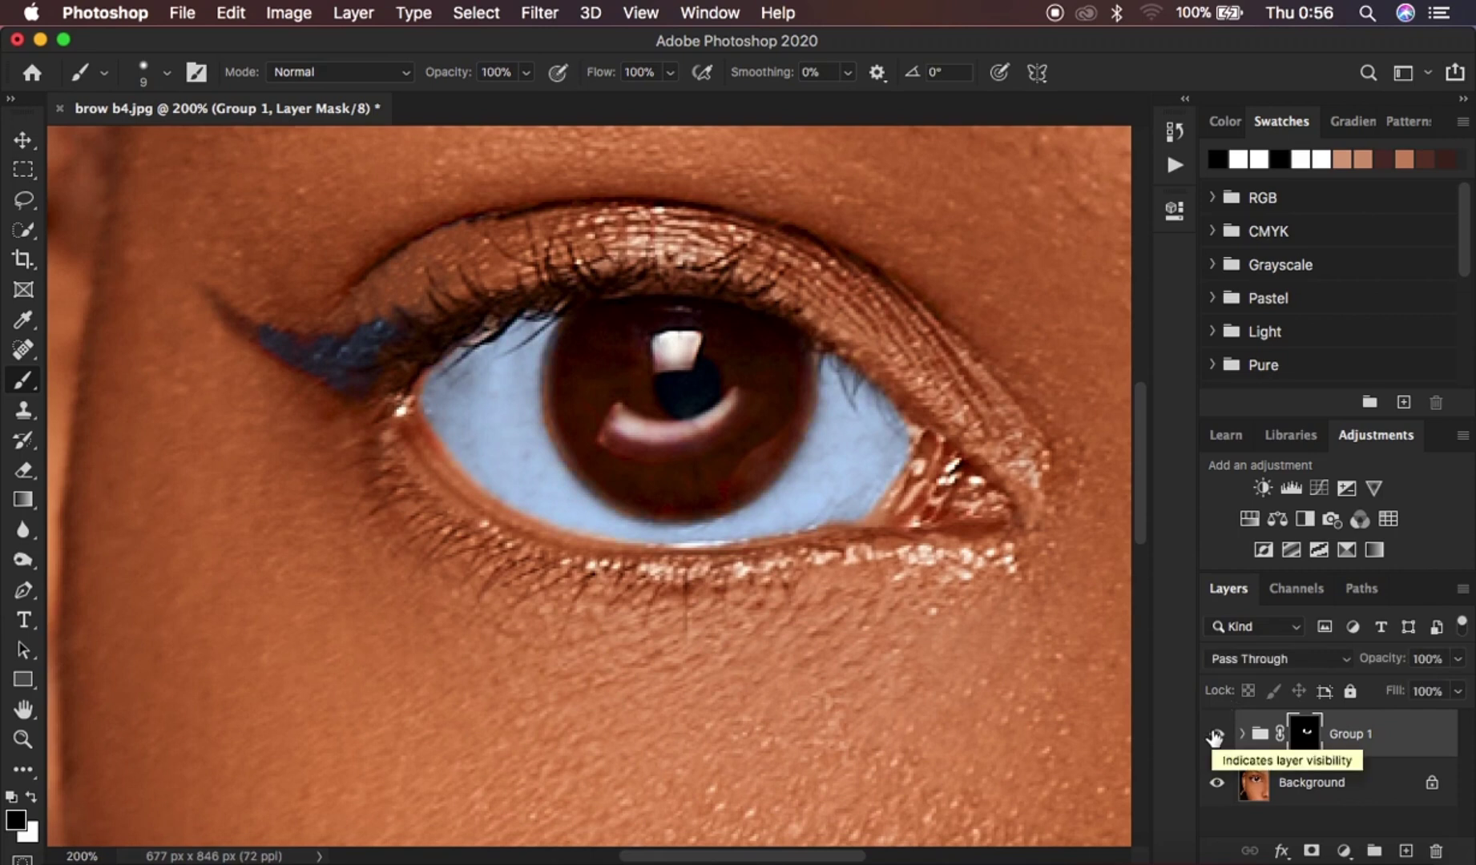
left_click(1214, 735)
left_click(1215, 736)
left_click(1214, 735)
left_click(1214, 735)
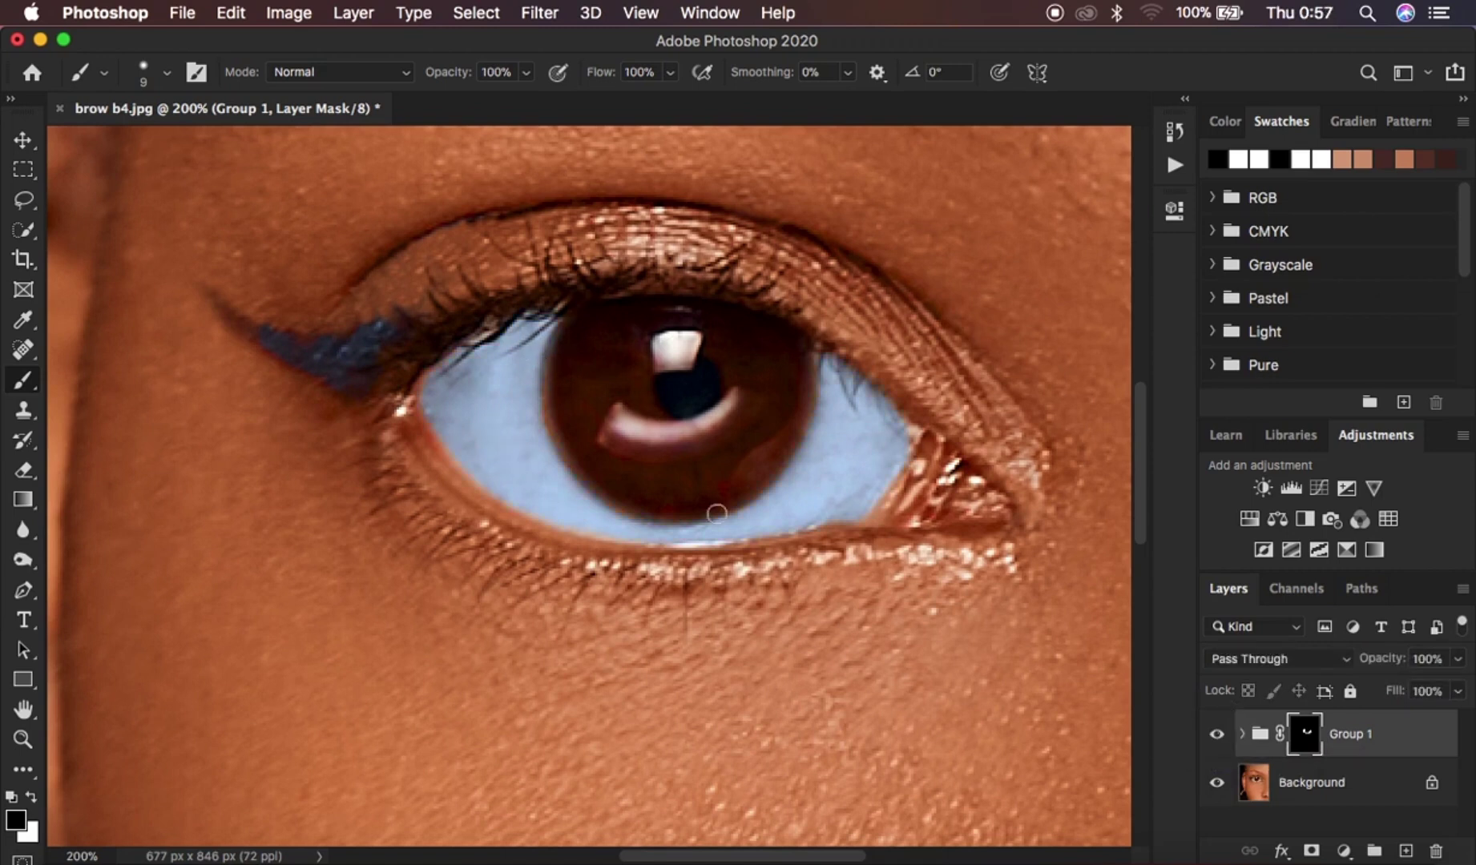
- Hide the adjustment group and rename it "MISTAKE PHOTO FILTER"
left_click(1216, 734)
double_click(1347, 732)
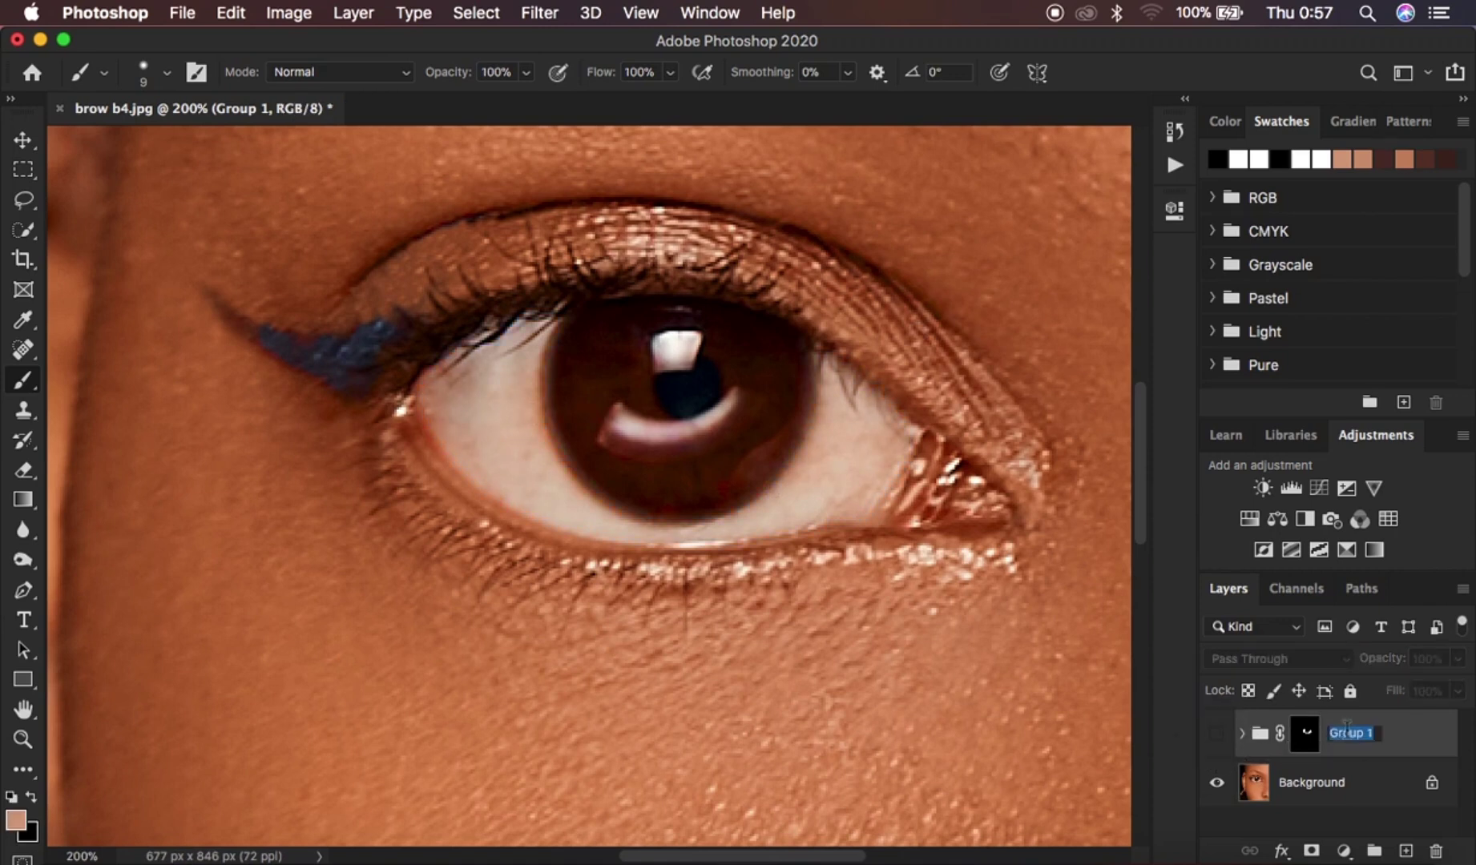
type("MISTAKE PHOTO C")
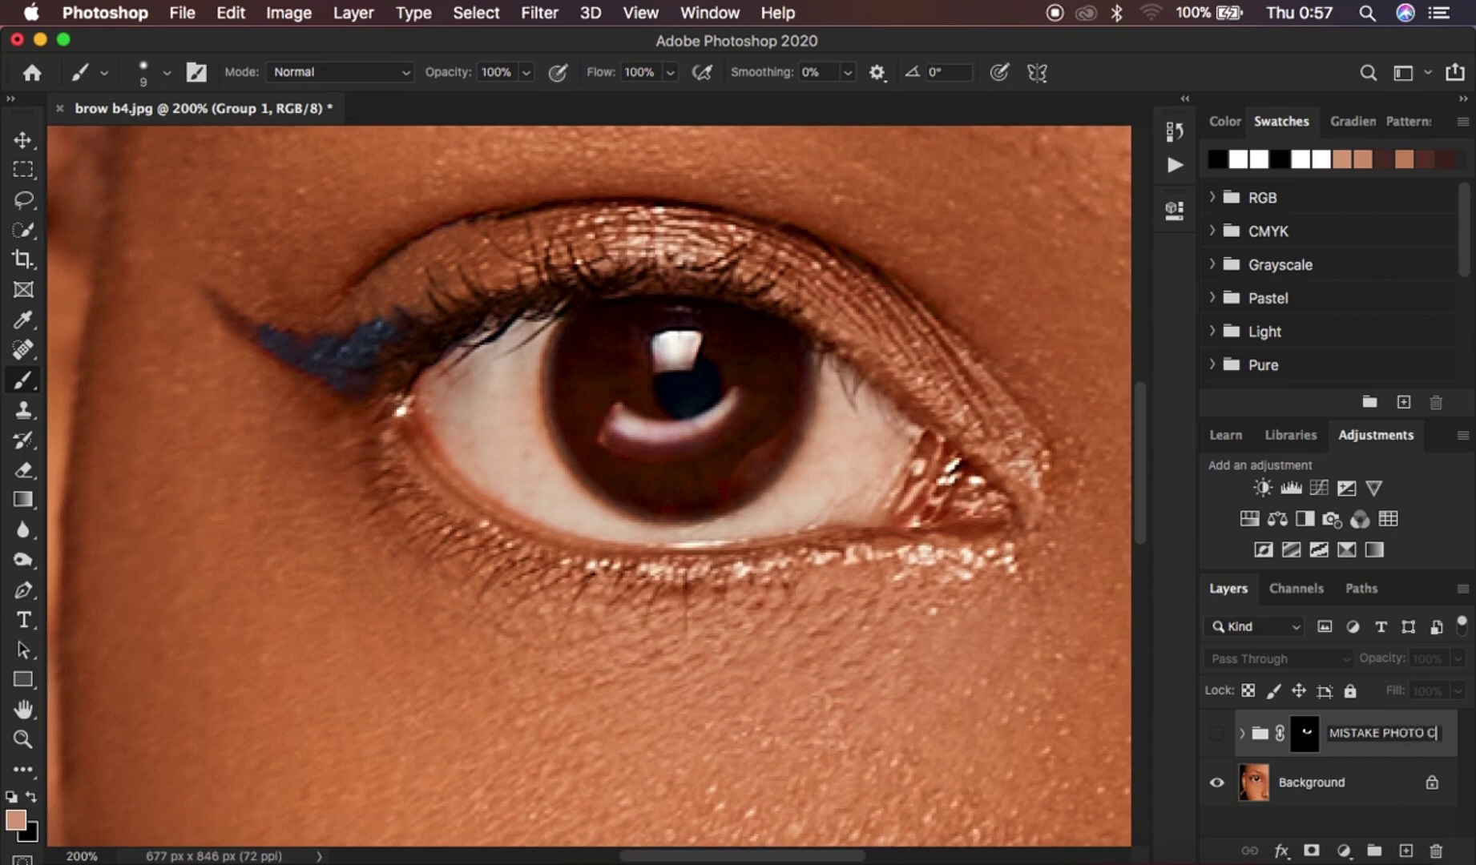
key("BackSpace")
type("FILTER")
key("Return")
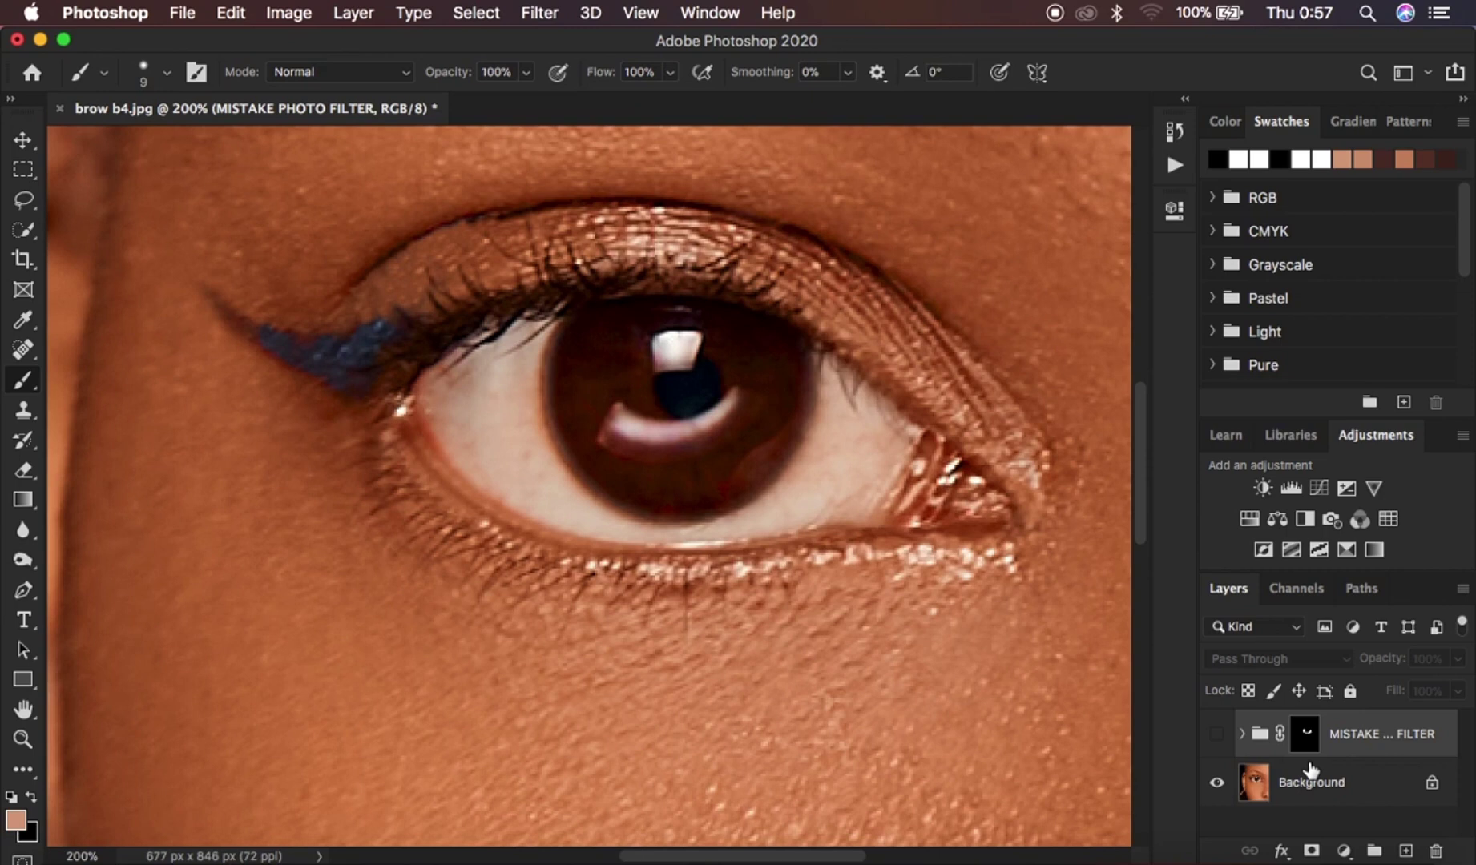
- Add a new Hue/Saturation adjustment layer directly above the Background and lower its saturation to about -78
left_click(1338, 784)
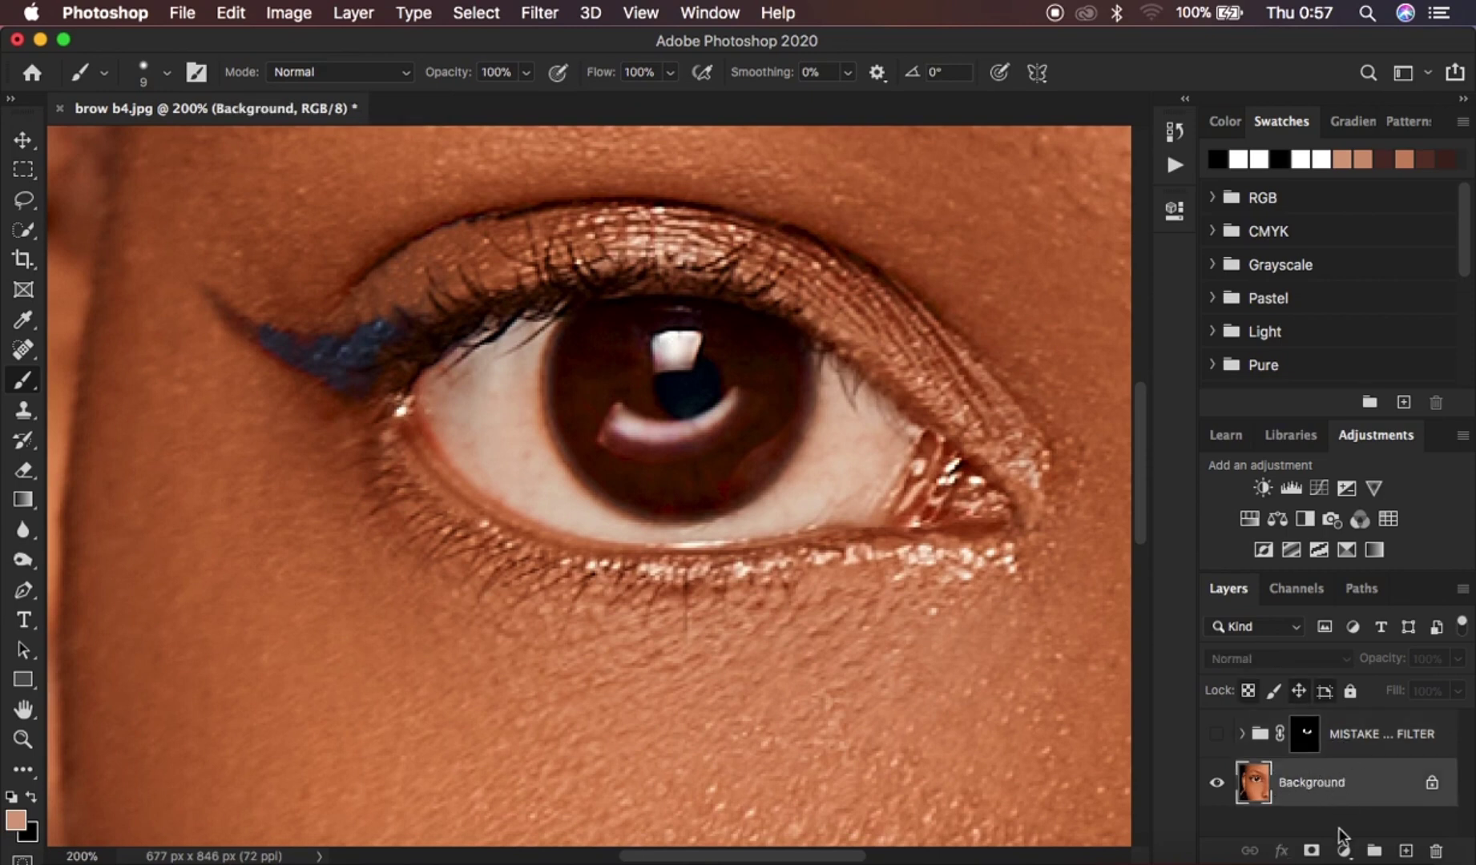
left_click(1343, 850)
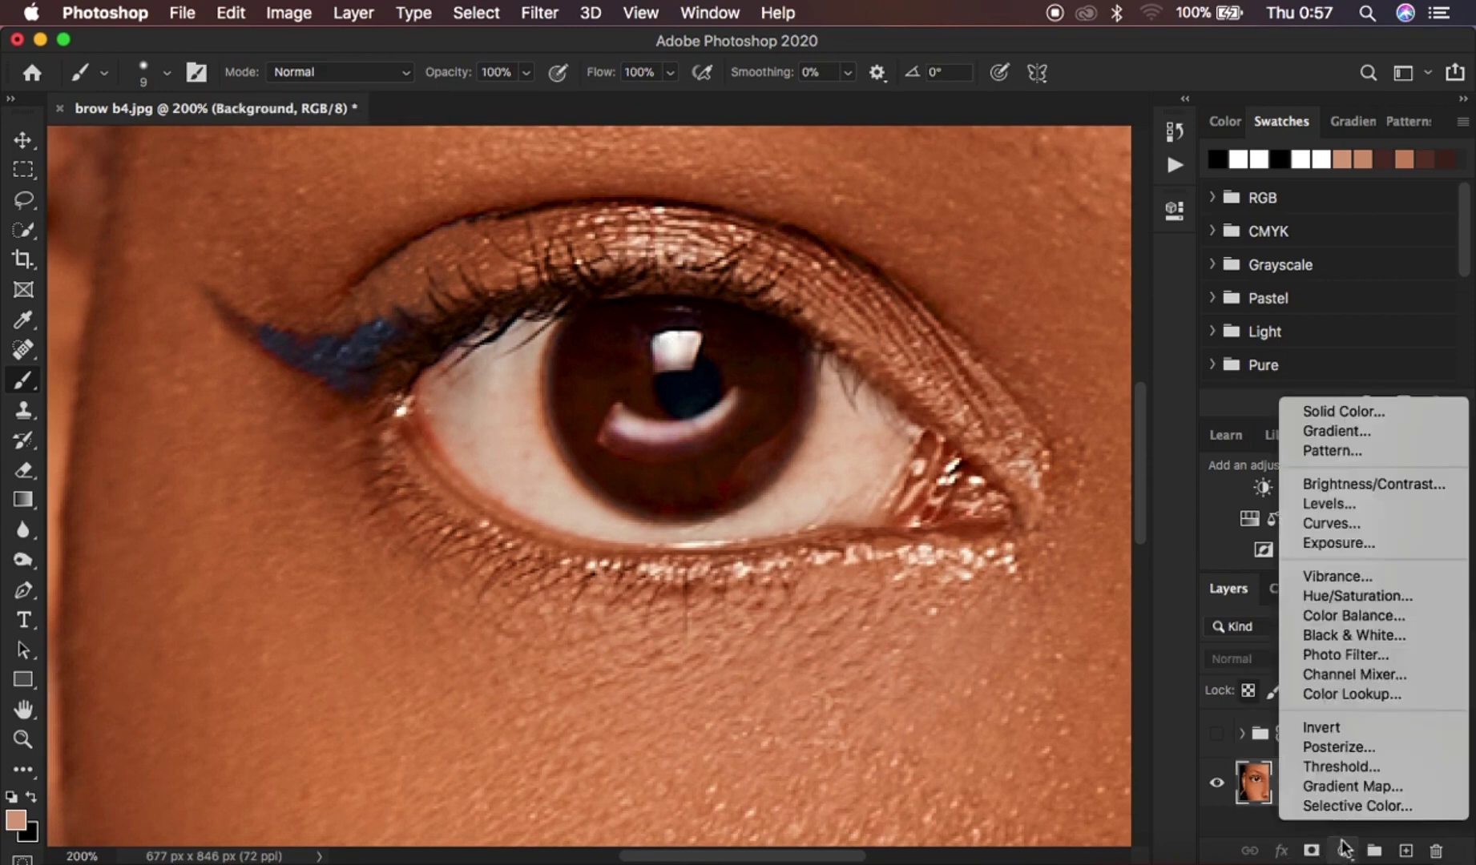
left_click(1341, 599)
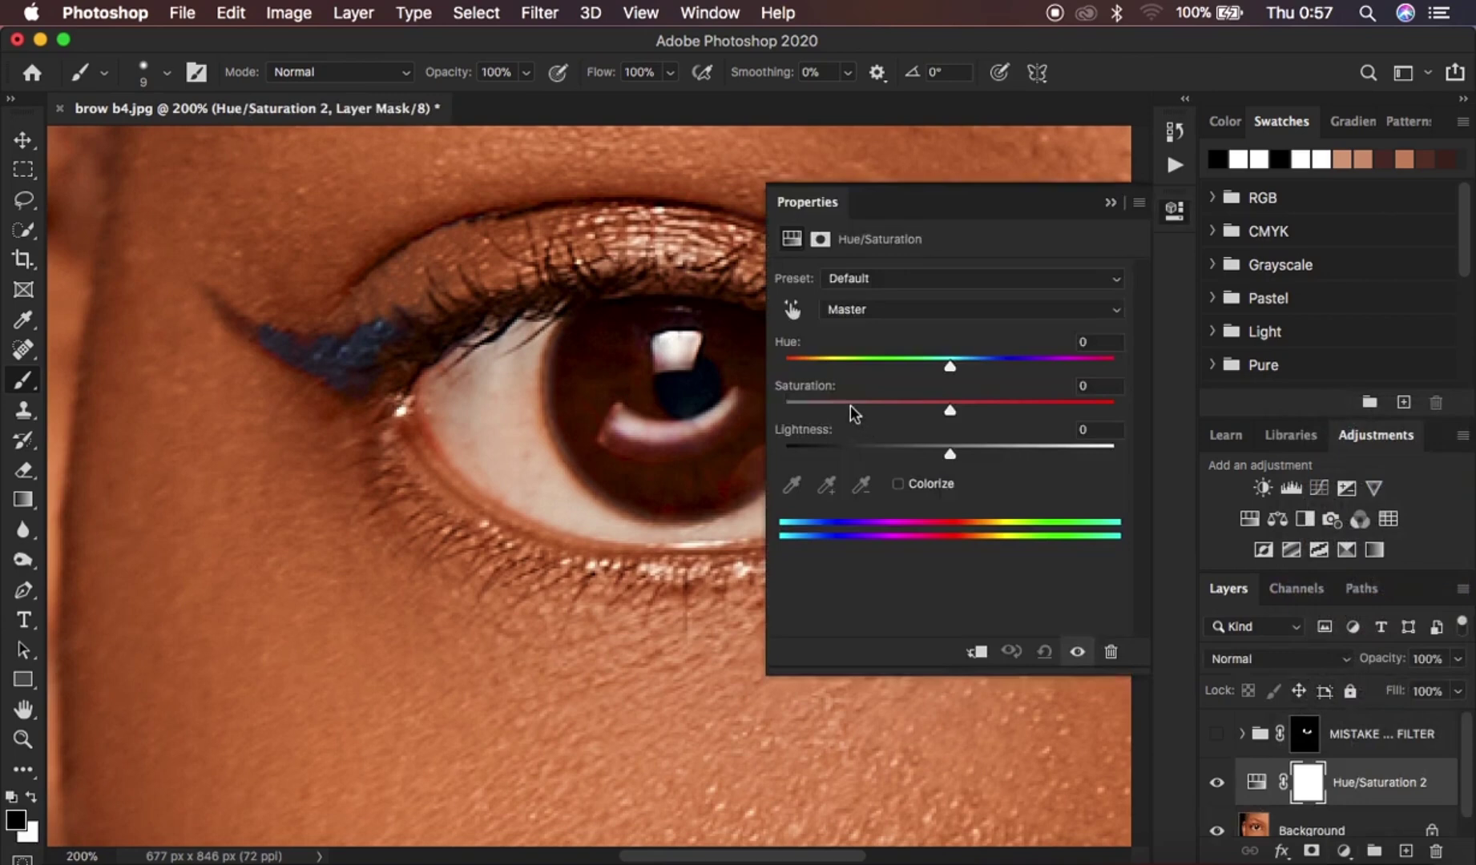
left_click_drag(850, 407, 819, 409)
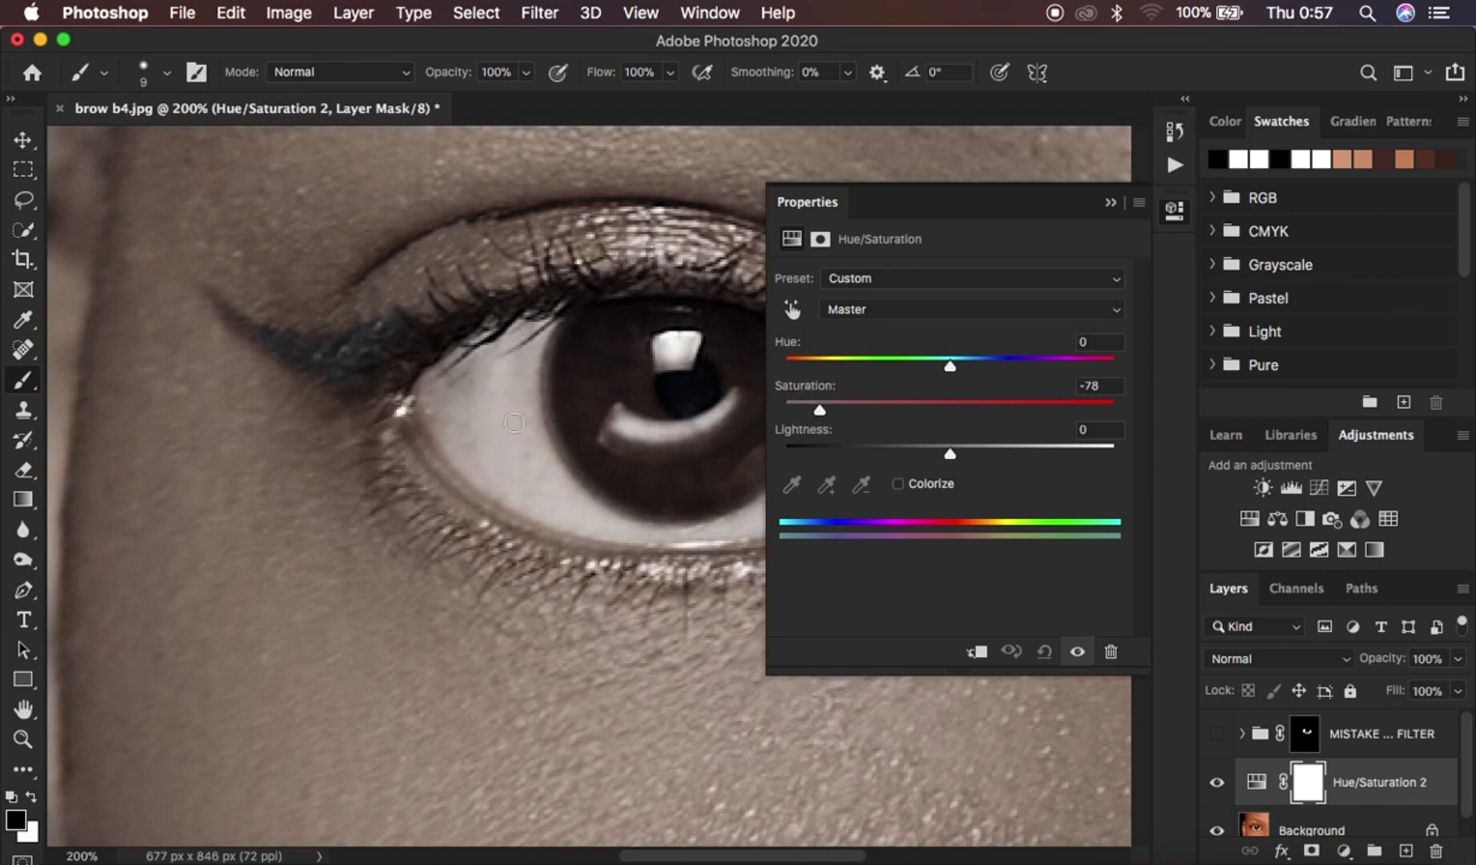
left_click_drag(818, 412, 814, 412)
left_click_drag(950, 453, 951, 457)
left_click(1110, 203)
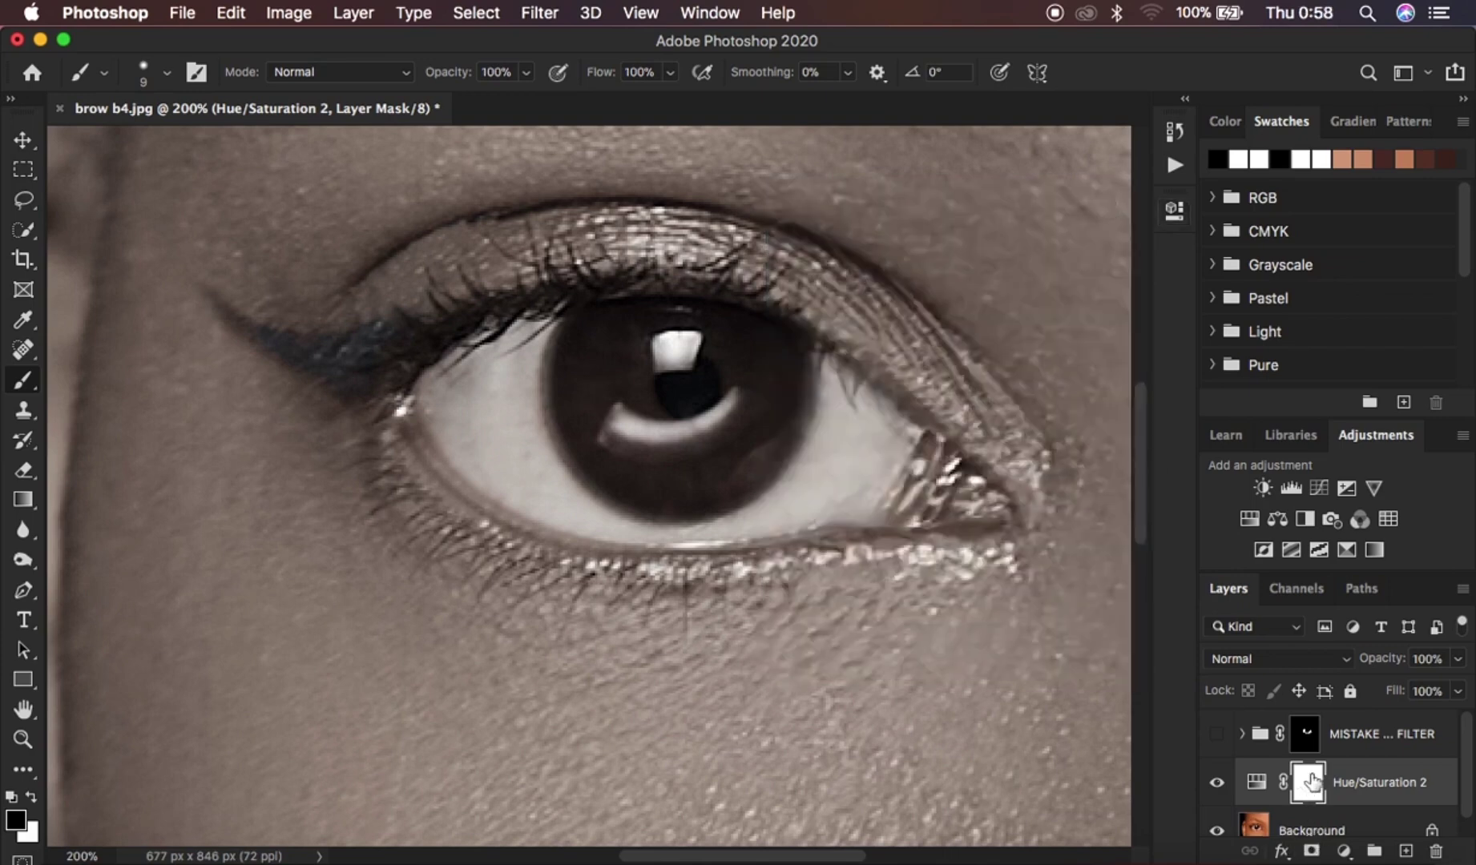
- Invert the new Hue/Saturation layer's mask to black and set up a softer 25 px brush with white as foreground colour
key("super+i")
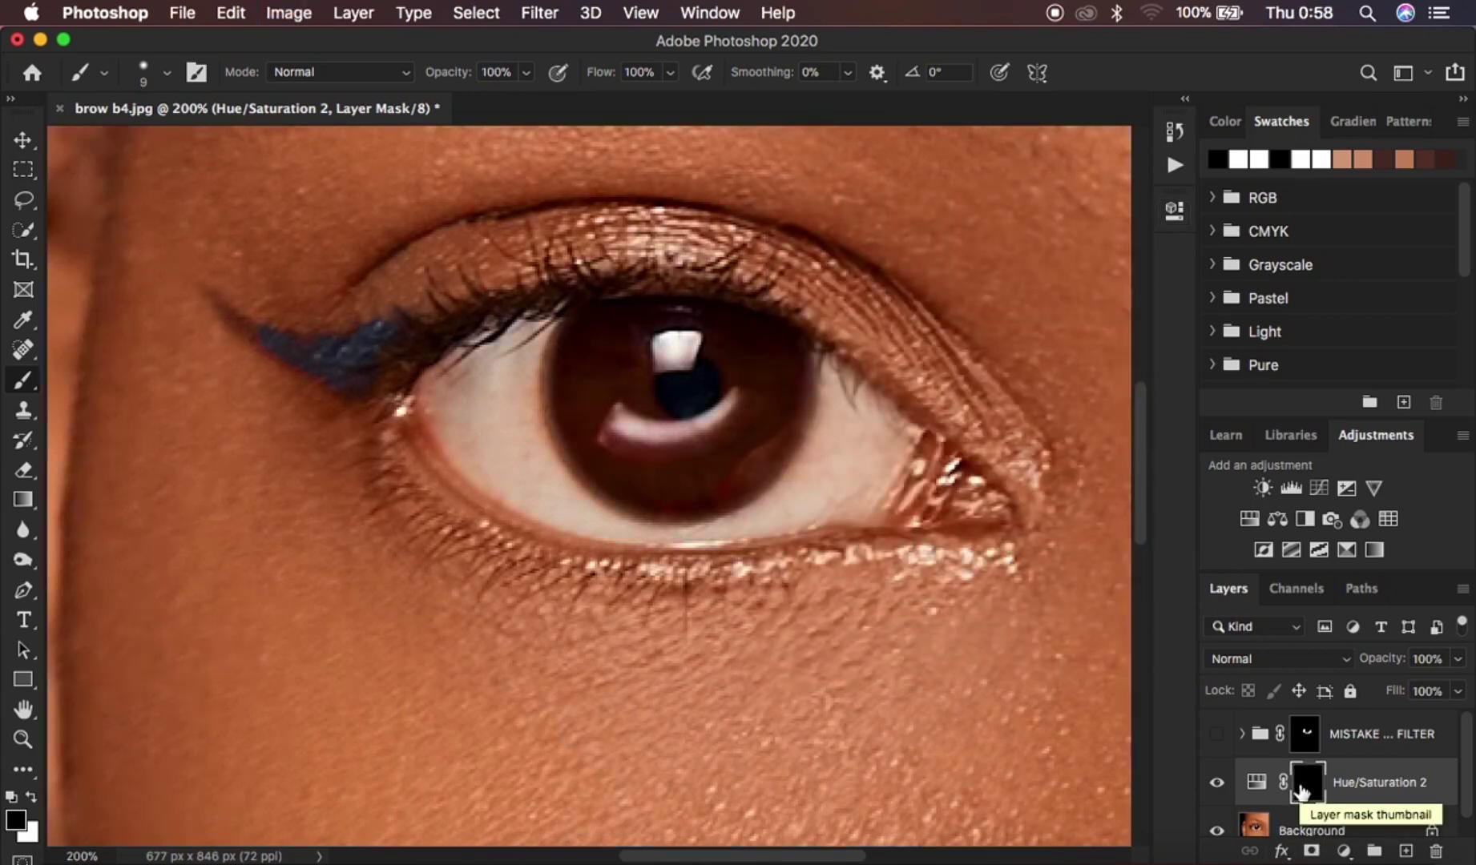
left_click_drag(521, 437, 518, 432)
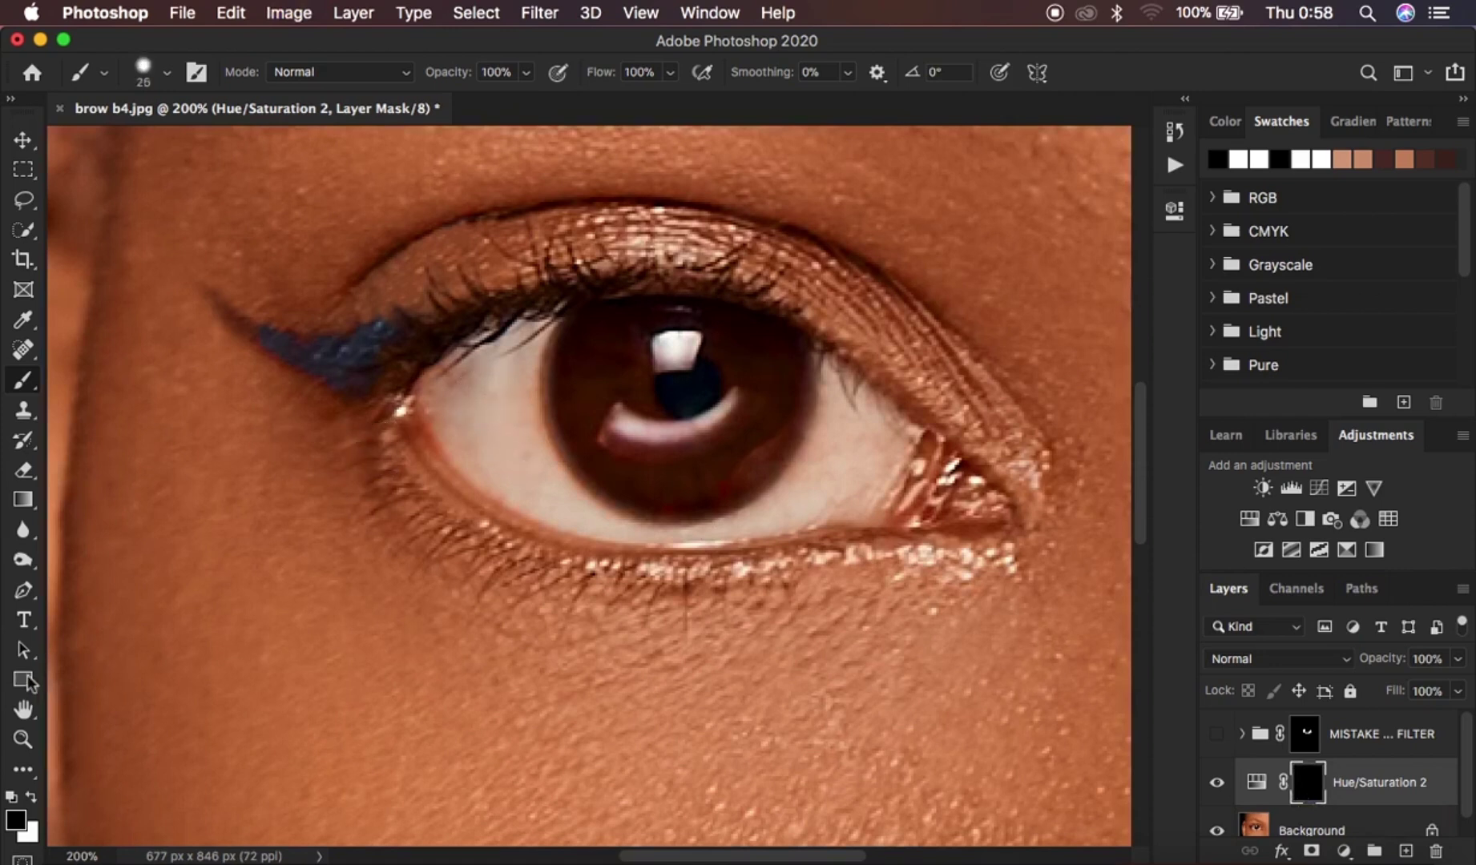
left_click(171, 74)
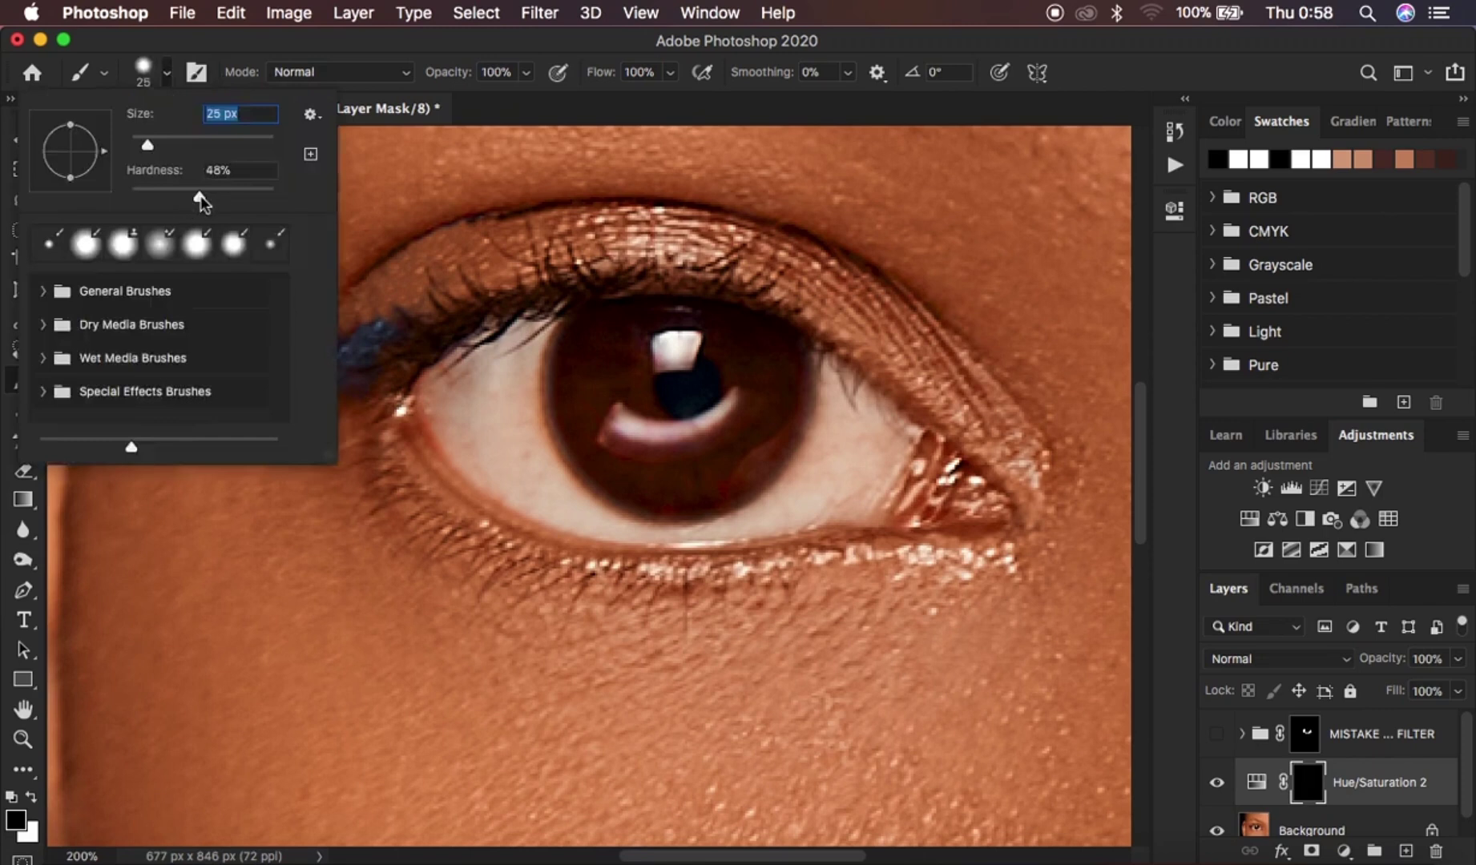
left_click(214, 170)
left_click(166, 78)
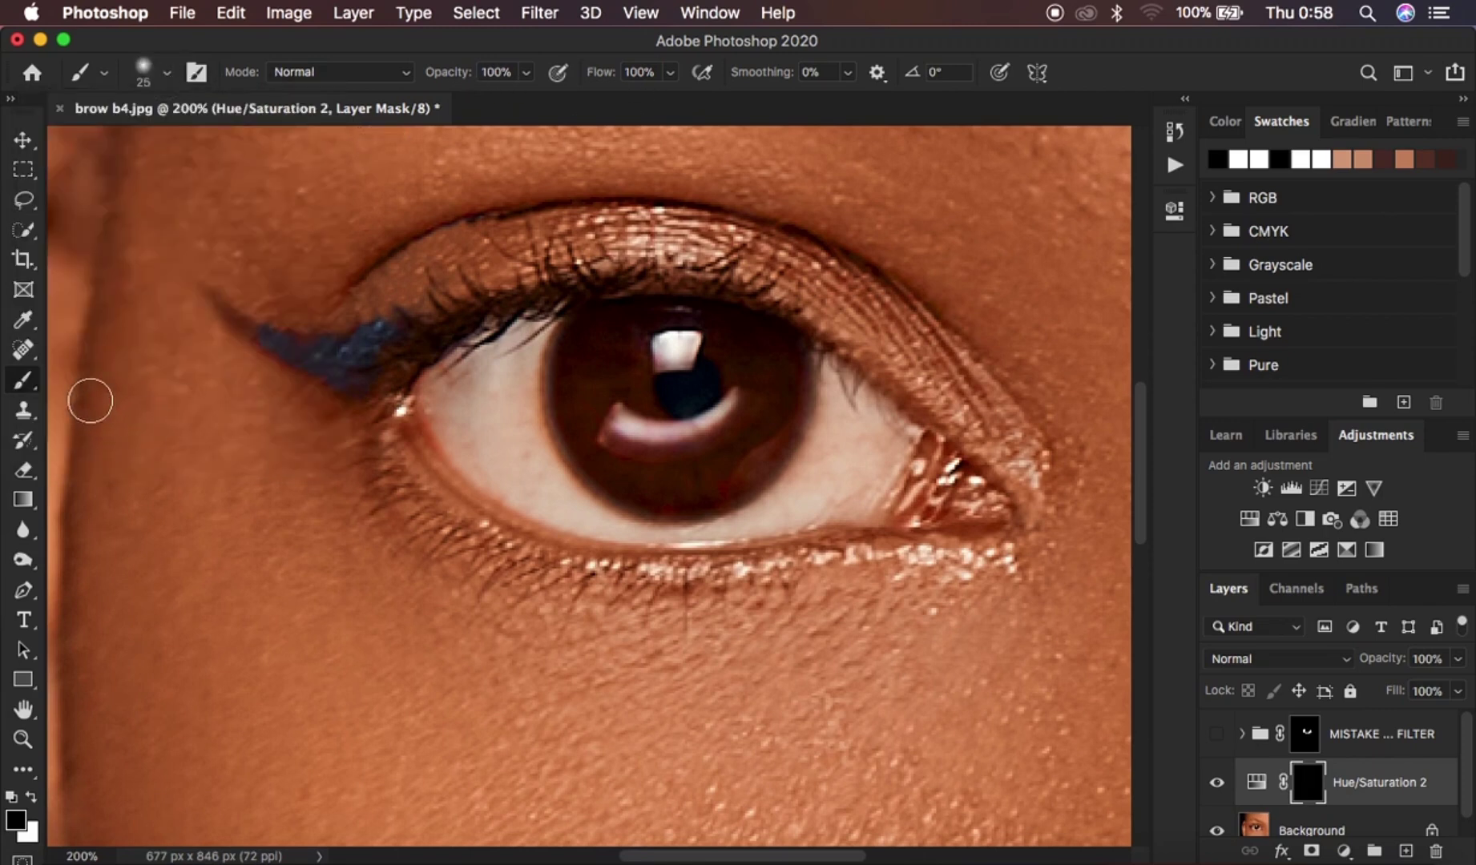
key("x")
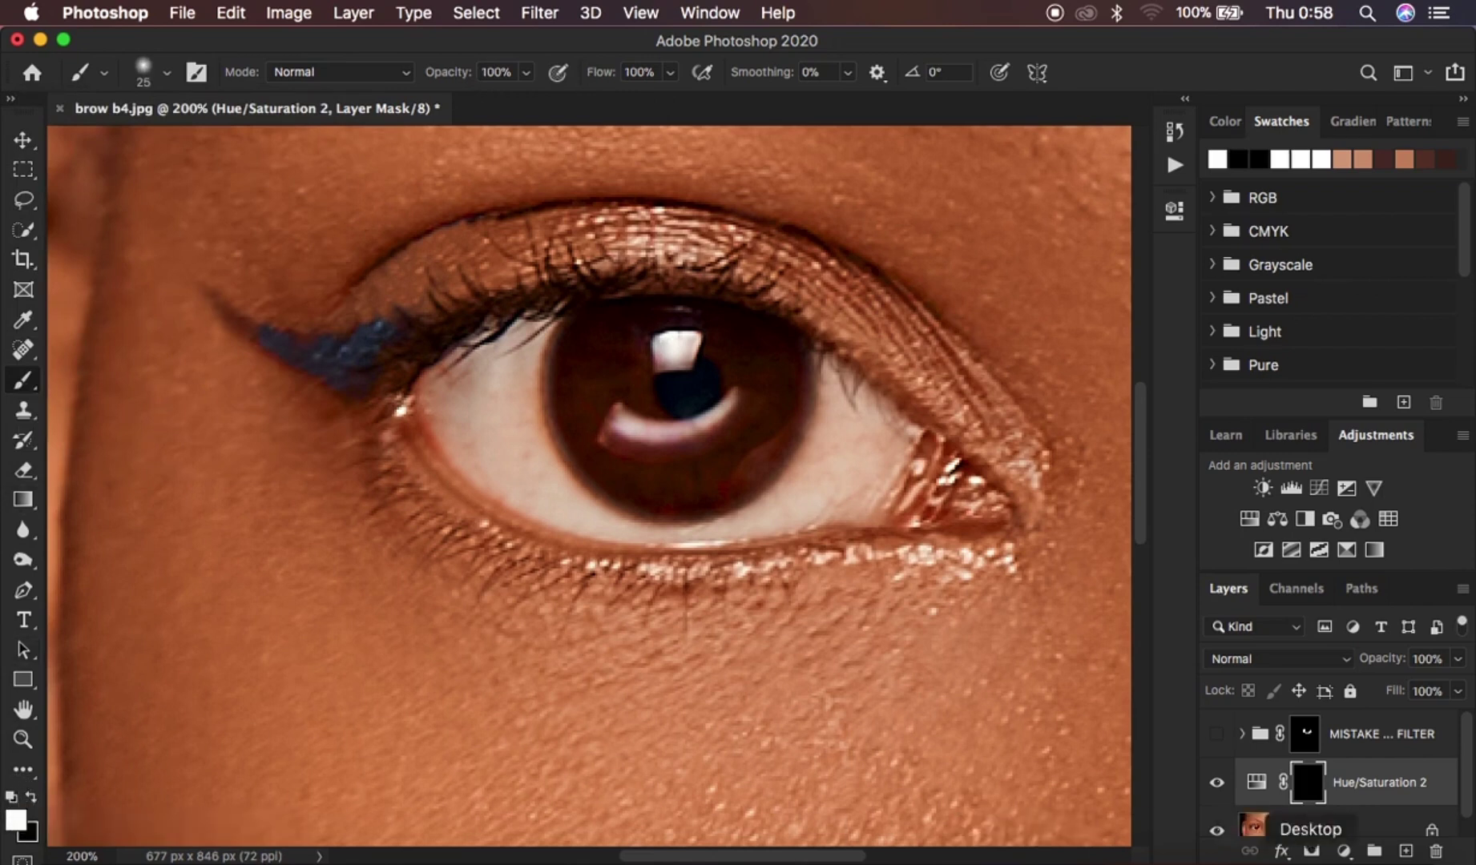
- Paint white on the Hue/Saturation 2 mask over the white of the eye on both sides of and below the iris
left_click(32, 798)
left_click(32, 798)
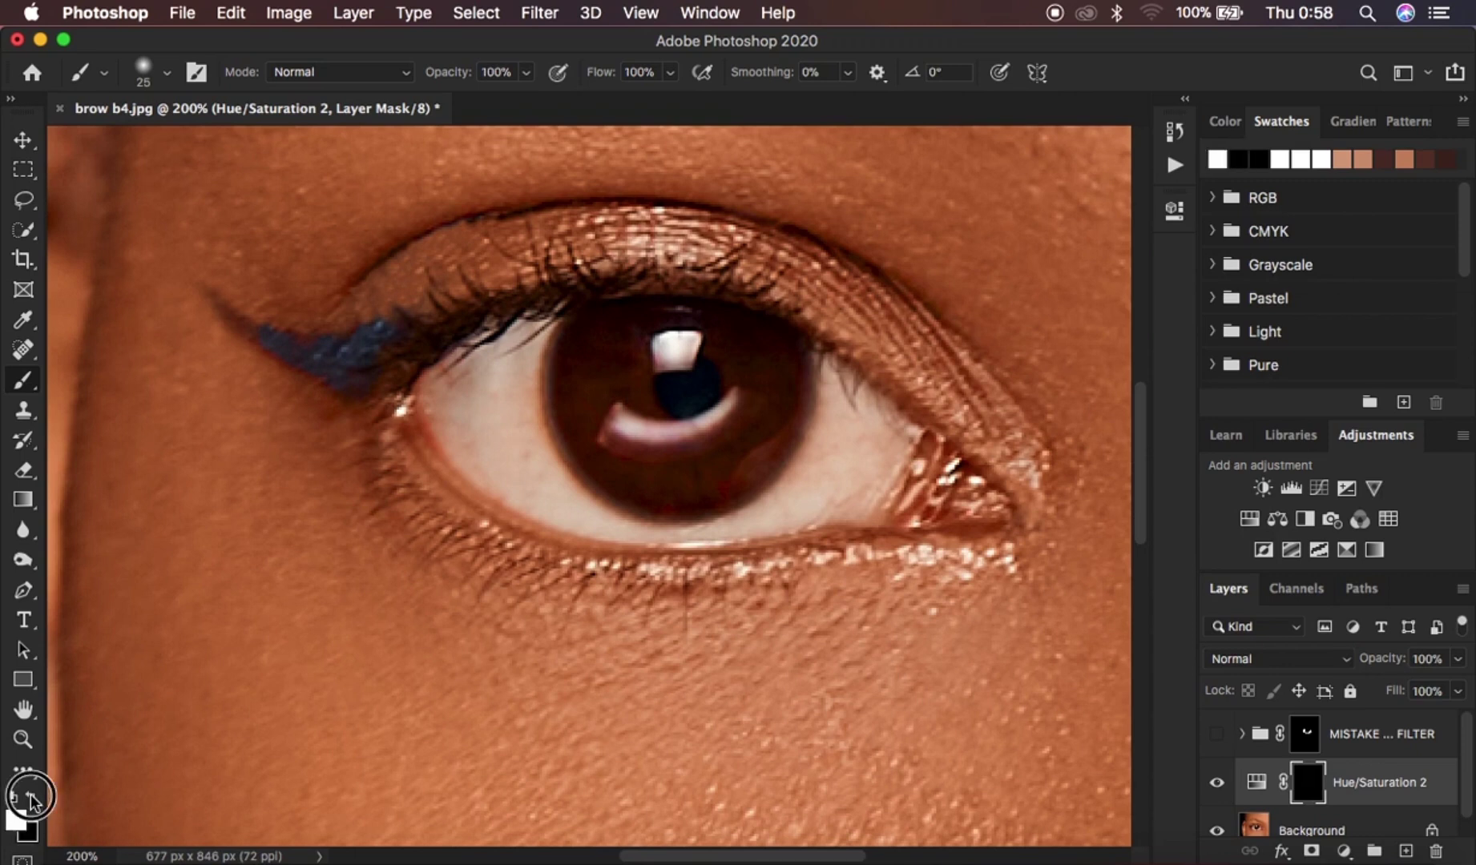
left_click(32, 798)
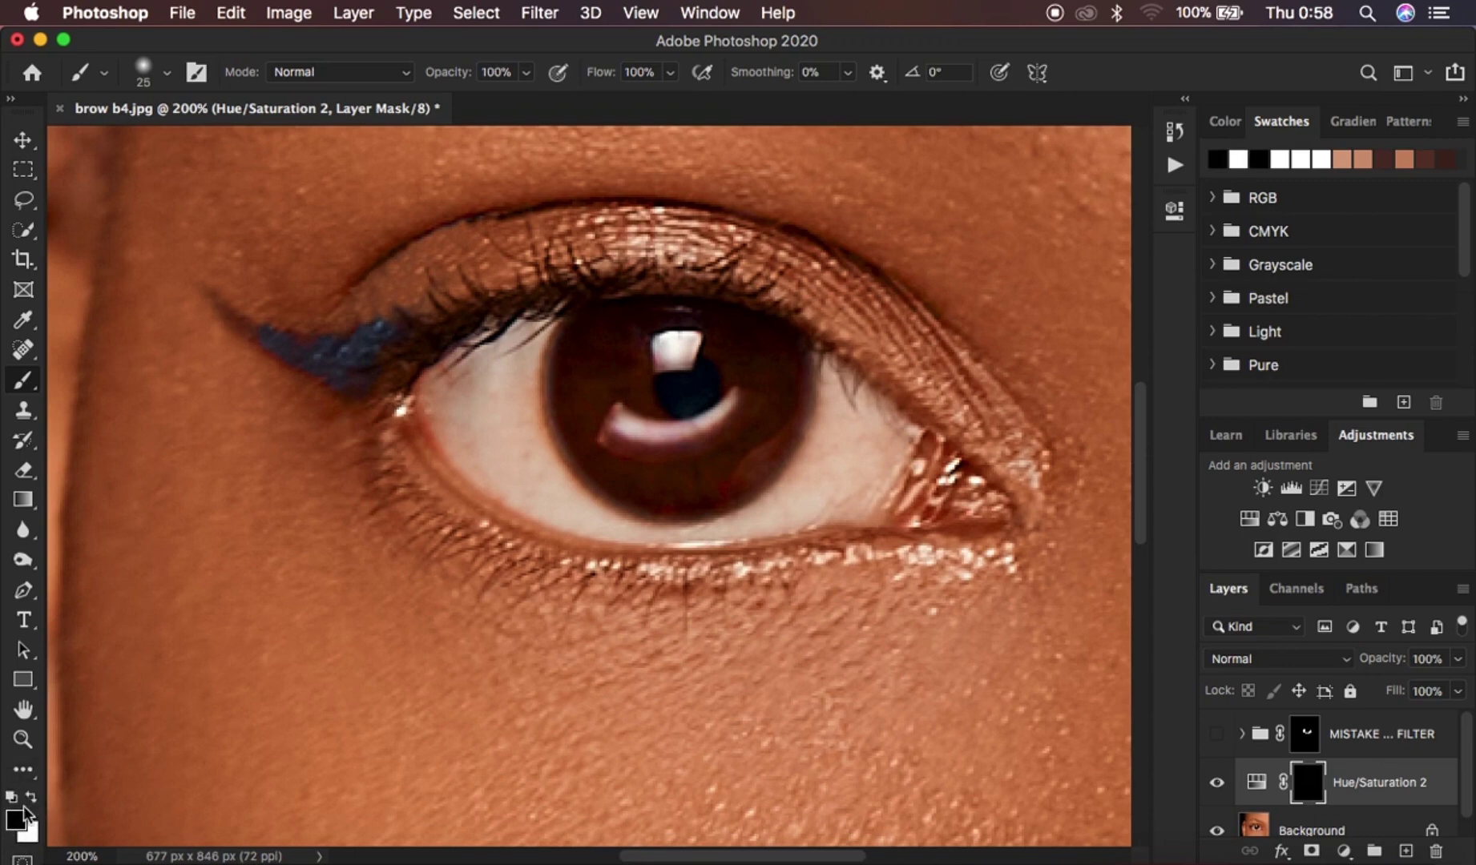
key("x")
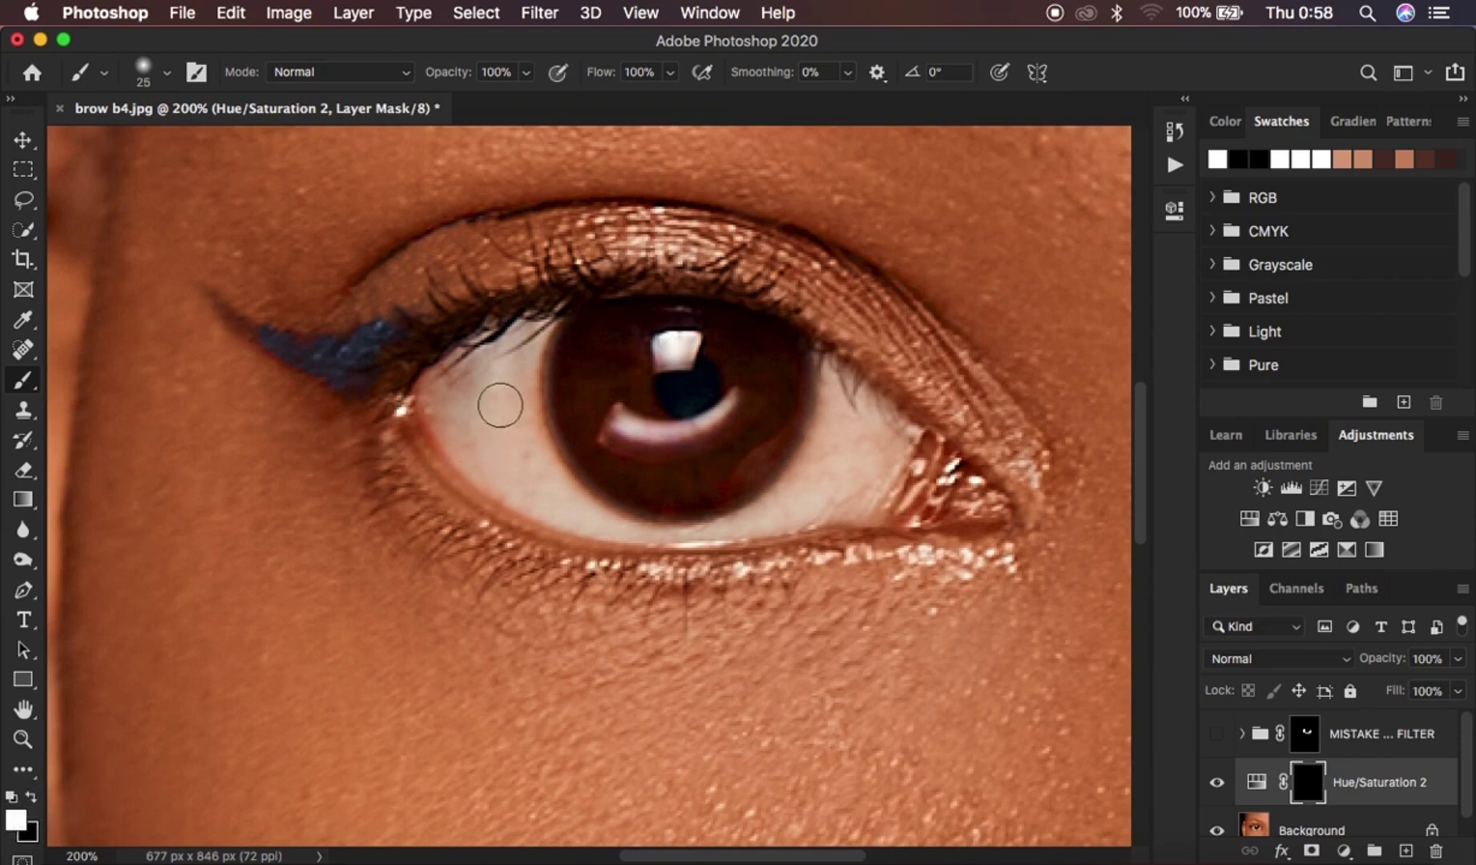
left_click(488, 382)
mouse_move(488, 381)
left_mouse_down()
mouse_move(531, 333)
mouse_move(510, 400)
mouse_move(527, 462)
mouse_move(509, 421)
mouse_move(482, 420)
mouse_move(481, 434)
mouse_move(456, 400)
mouse_move(542, 492)
mouse_move(466, 419)
mouse_move(549, 494)
mouse_move(644, 524)
mouse_move(710, 524)
mouse_move(797, 487)
mouse_move(819, 383)
mouse_move(870, 436)
mouse_move(813, 498)
mouse_move(859, 469)
mouse_move(833, 380)
mouse_move(855, 397)
mouse_move(860, 456)
mouse_move(761, 517)
left_mouse_up()
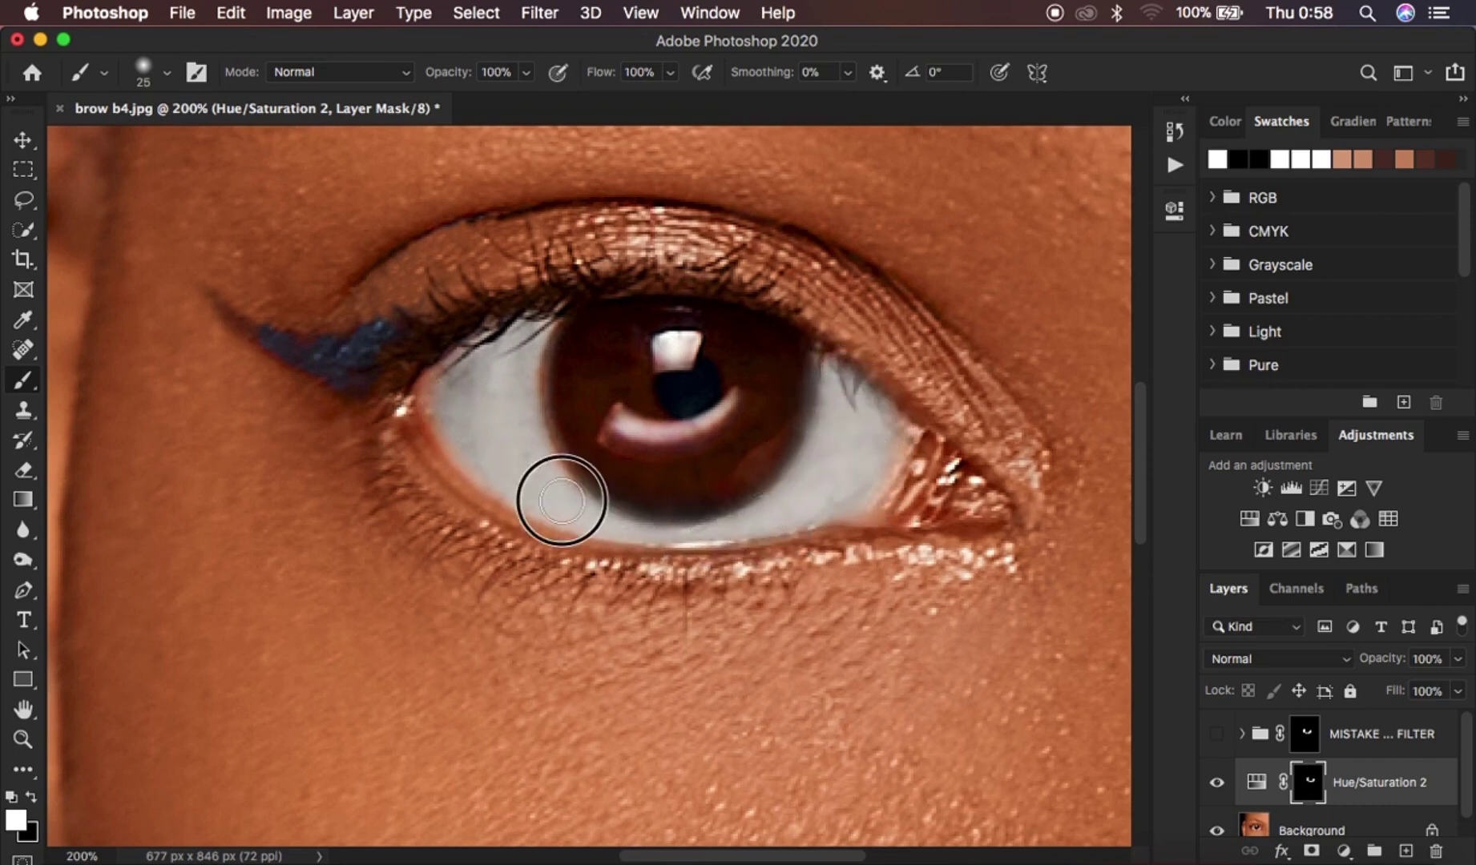
mouse_move(469, 431)
left_mouse_down()
mouse_move(444, 410)
mouse_move(497, 358)
mouse_move(544, 468)
mouse_move(606, 522)
left_mouse_up()
mouse_move(817, 490)
left_mouse_down()
mouse_move(830, 412)
mouse_move(853, 401)
mouse_move(887, 449)
mouse_move(853, 477)
left_mouse_up()
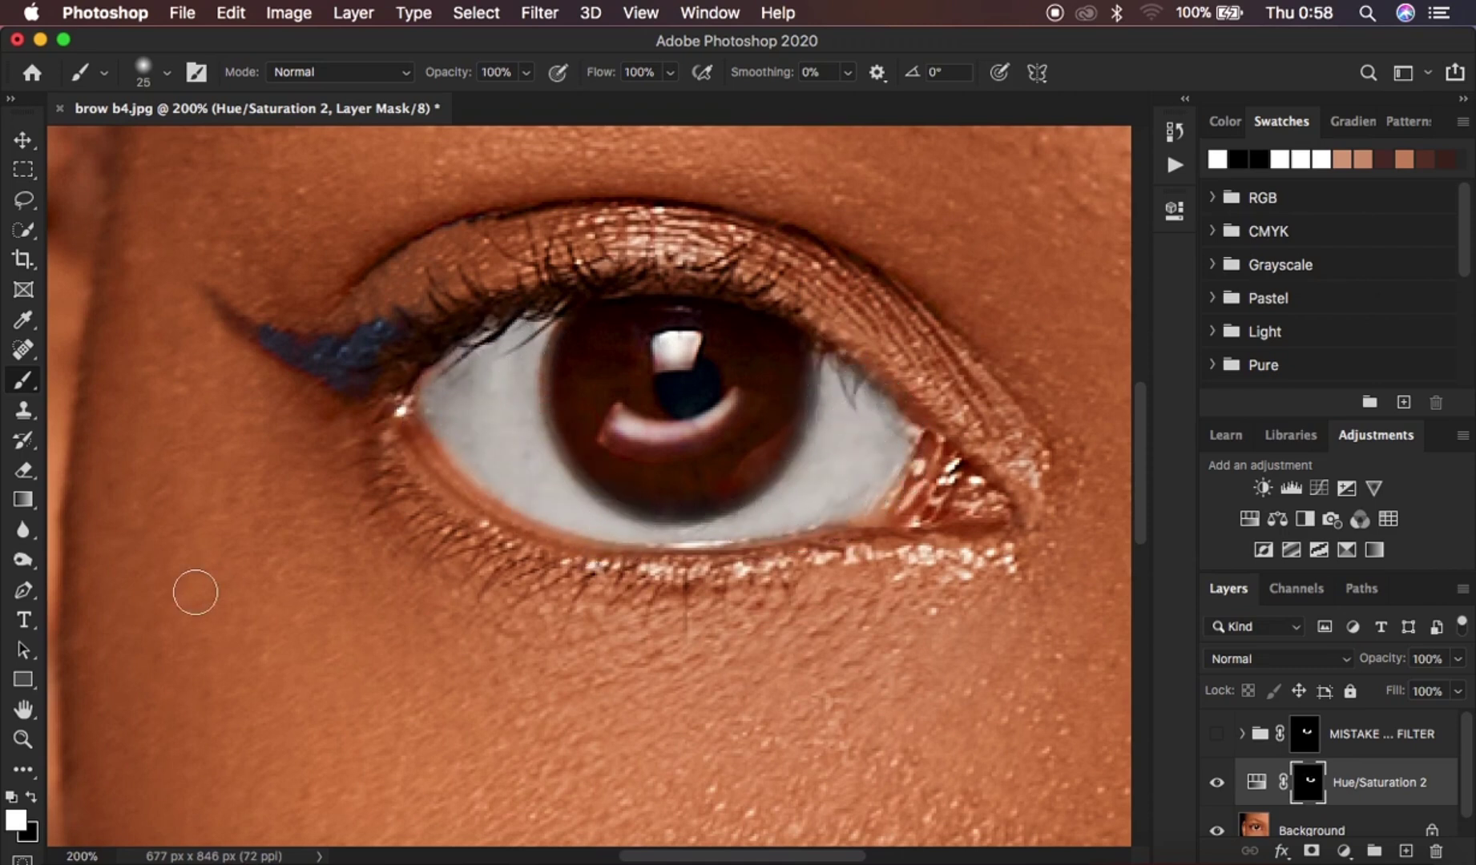
mouse_move(500, 395)
left_mouse_down()
mouse_move(487, 373)
mouse_move(439, 400)
left_mouse_up()
- Clean up the Hue/Saturation 2 mask along the iris's lower edge with a 10 px black brush
key("x")
key("bracketleft")
key("bracketleft")
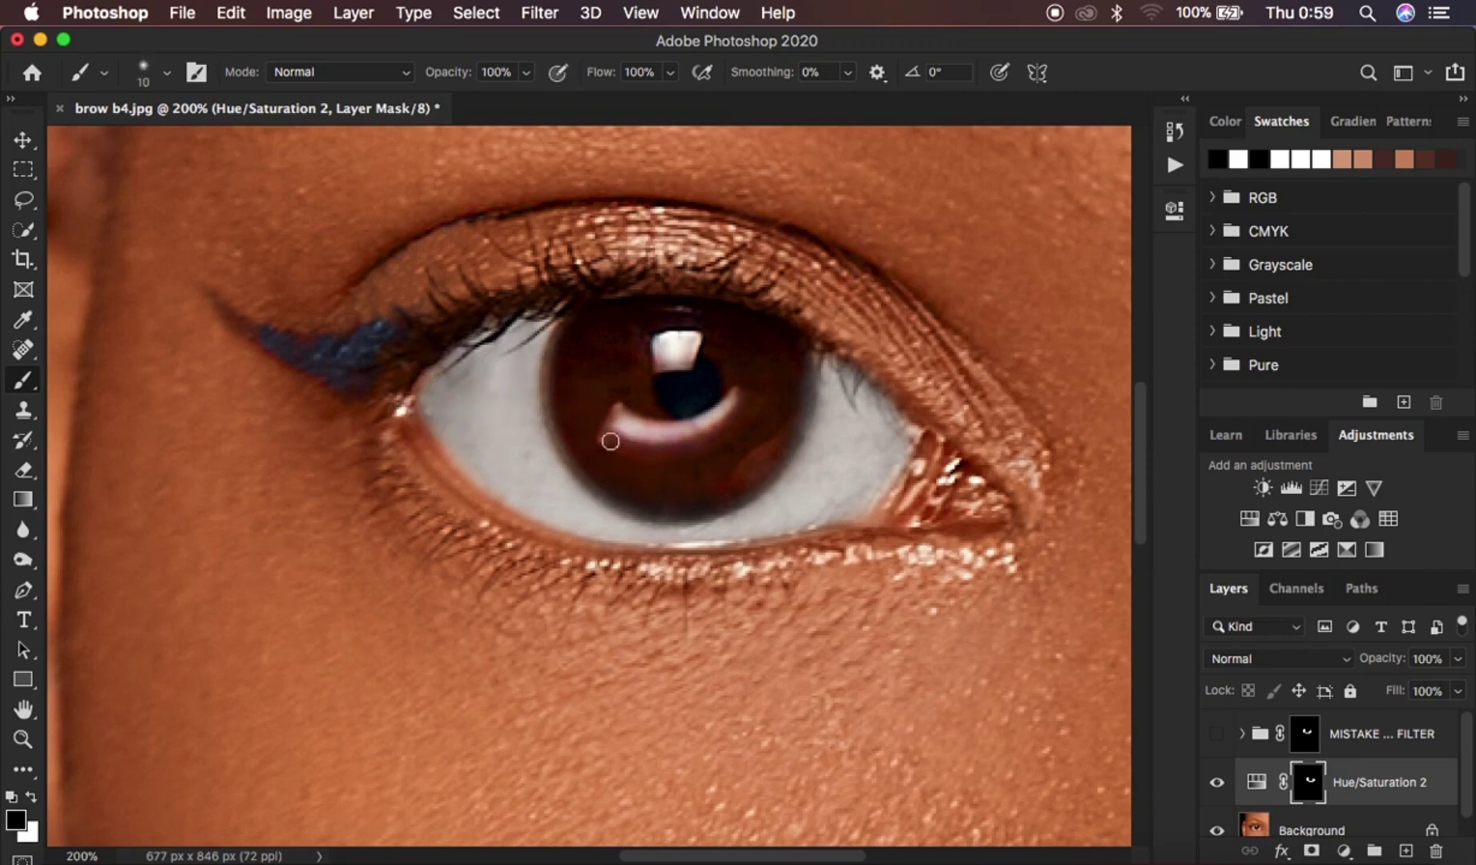
mouse_move(566, 445)
left_mouse_down()
mouse_move(639, 507)
mouse_move(702, 503)
mouse_move(793, 437)
mouse_move(808, 376)
mouse_move(761, 480)
mouse_move(691, 510)
mouse_move(734, 501)
mouse_move(652, 509)
mouse_move(613, 495)
left_mouse_up()
- Compare the eye with the Hue/Saturation 2 layer hidden and shown, both close up and in the whole portrait
left_click(1217, 783)
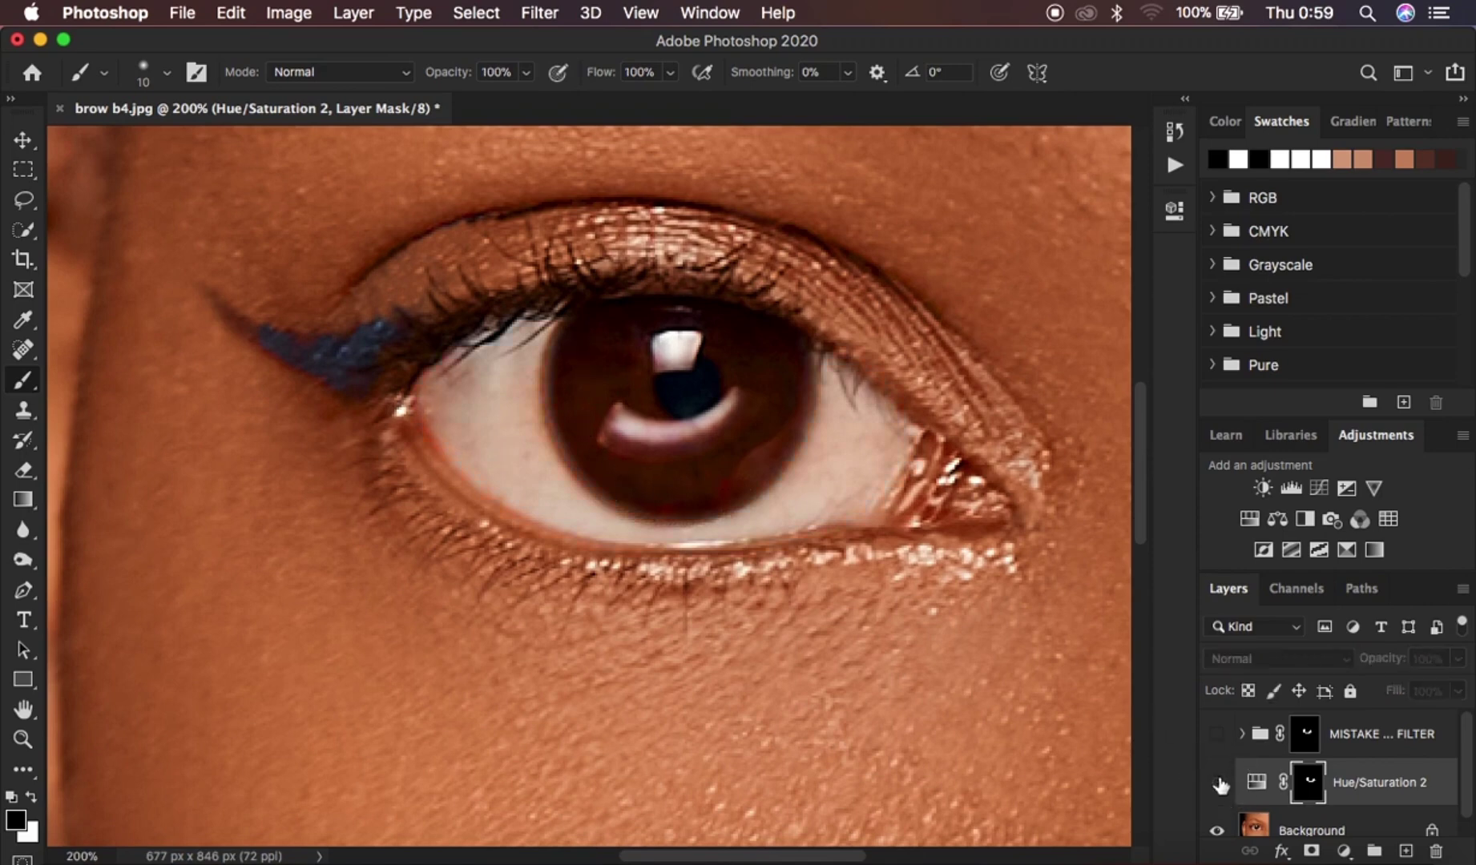
left_click(1217, 783)
left_click(1218, 784)
left_click(1218, 783)
key("super+minus")
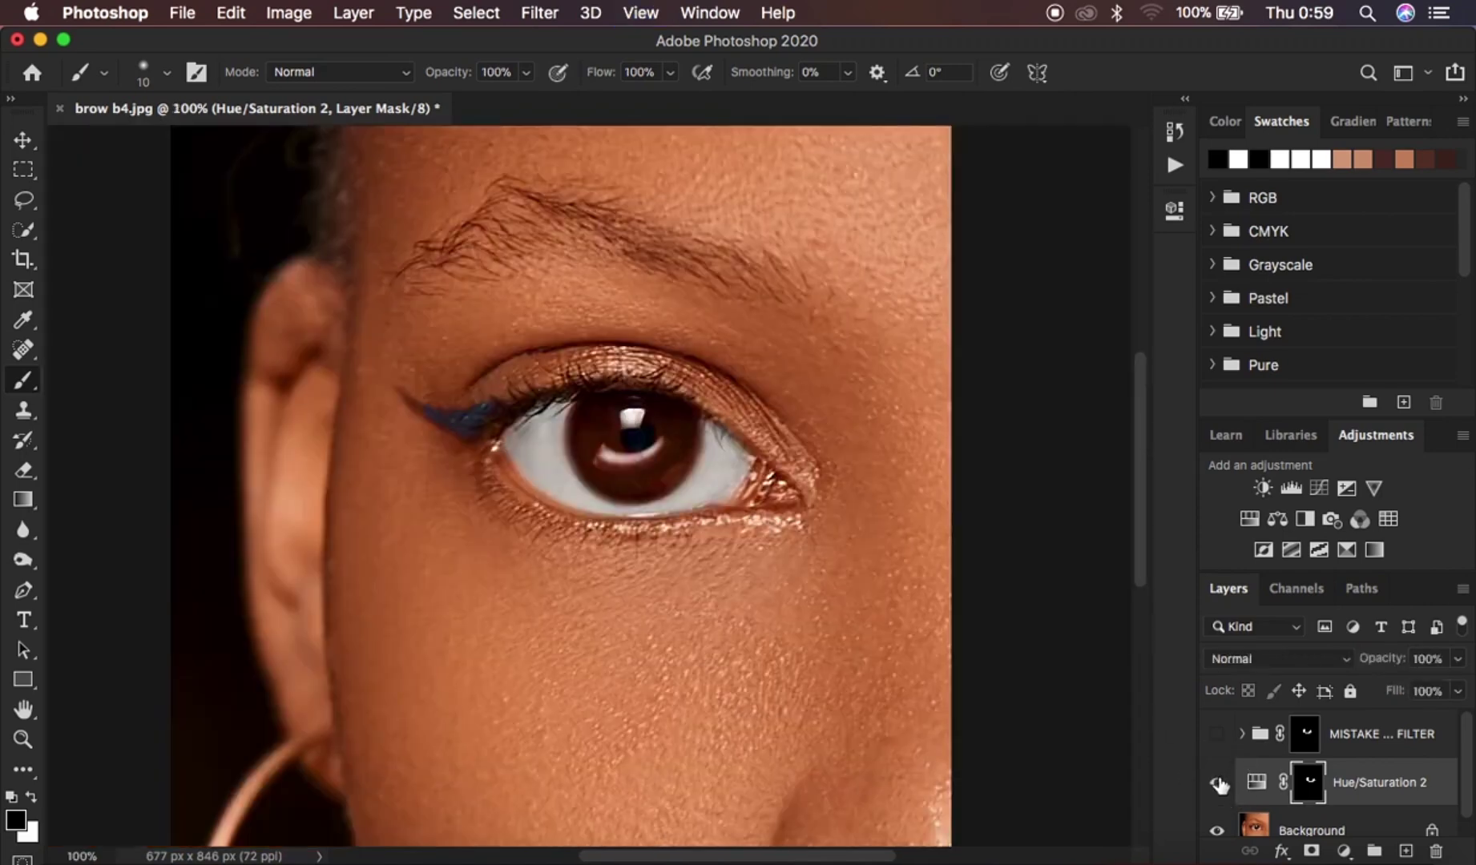
key("super+minus")
key("super+minus")
key("super+plus")
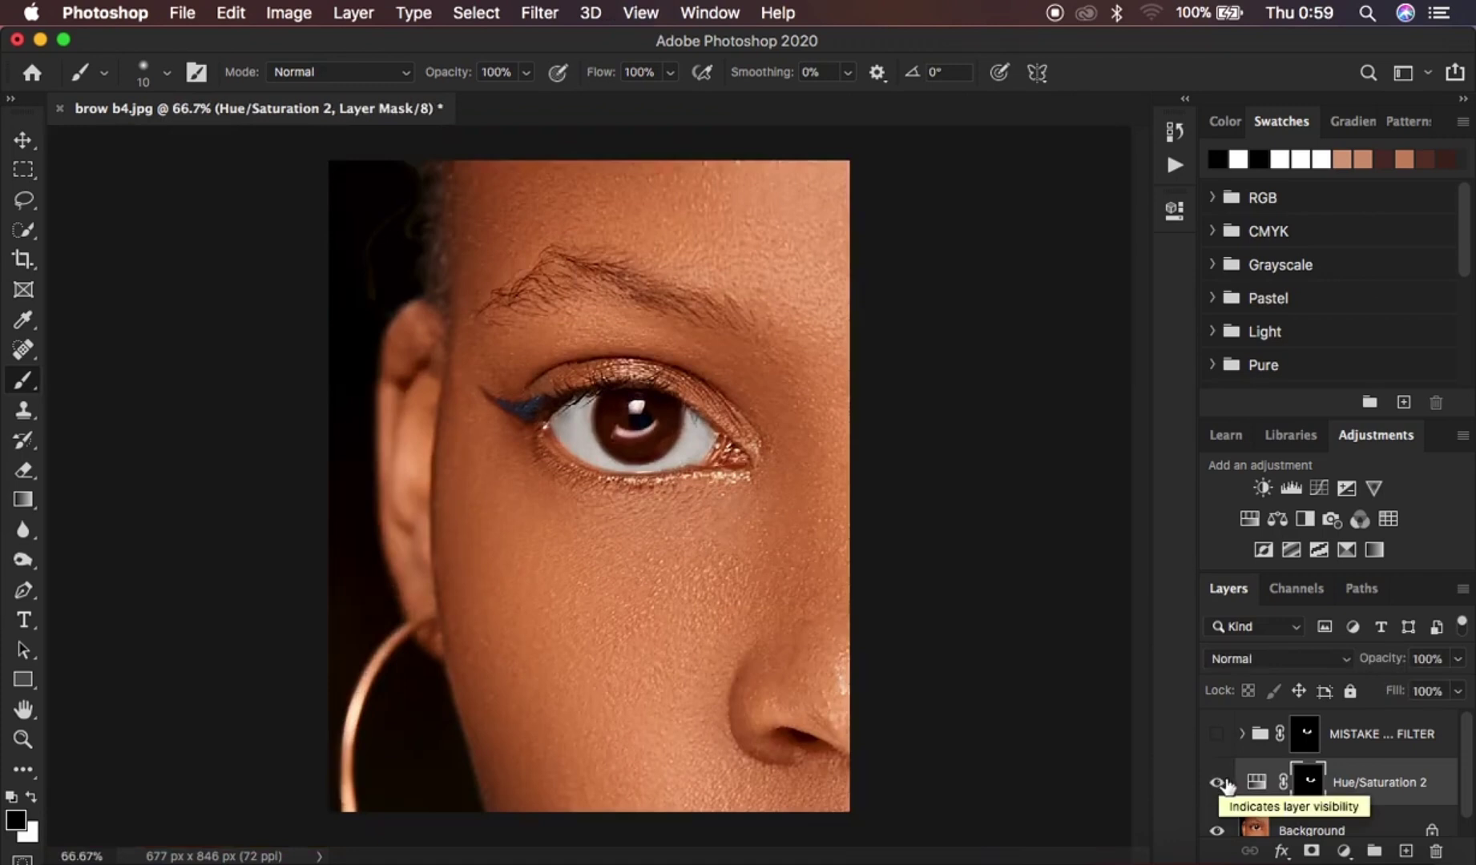
- Hide the Hue/Saturation 2 layer and rename it "right"
left_click(1218, 785)
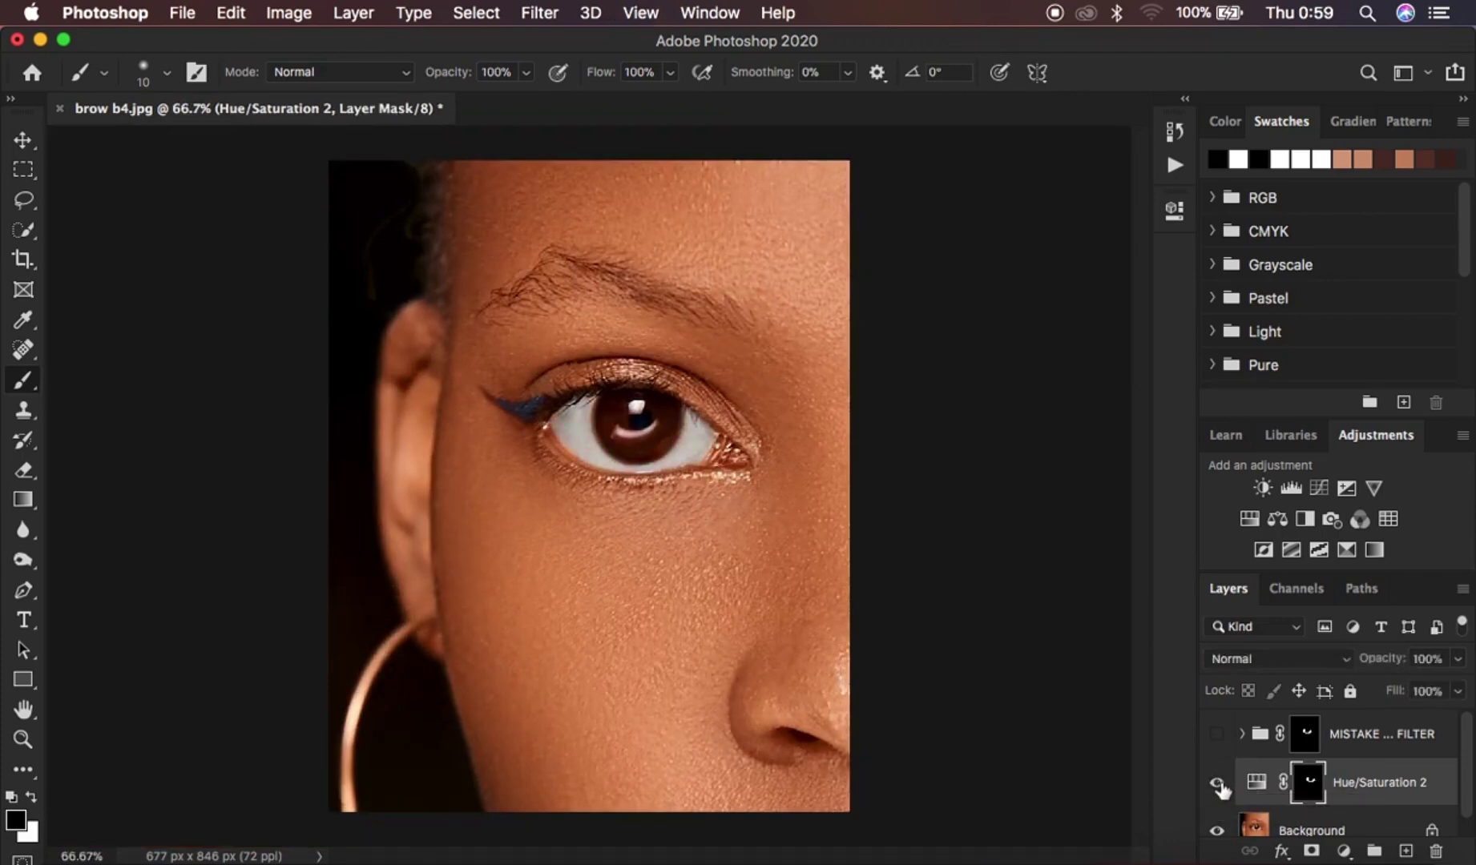
left_click(1219, 785)
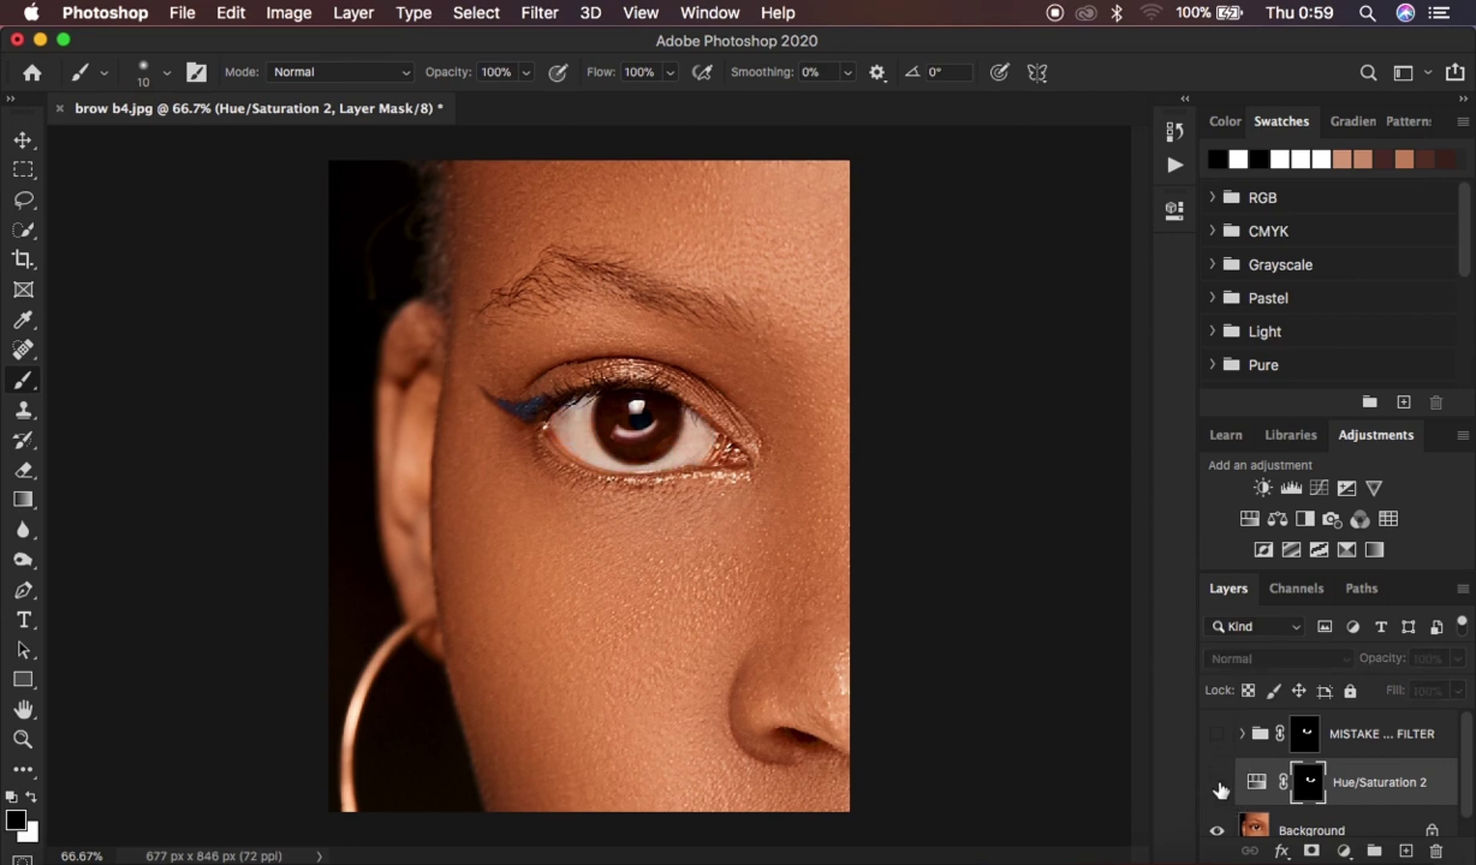
left_click(1217, 735)
left_click(1218, 735)
double_click(1352, 785)
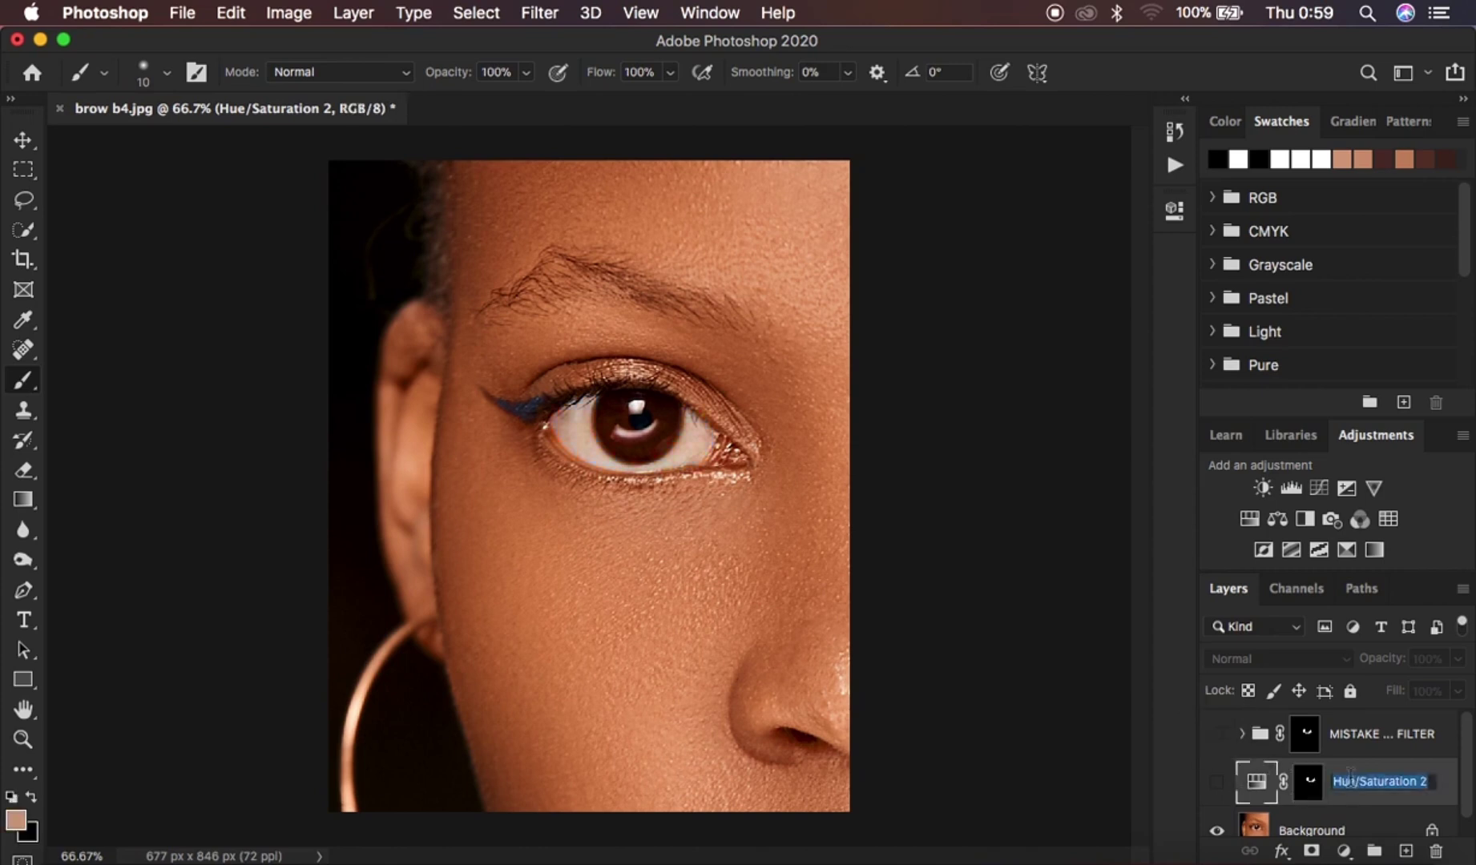
type("right")
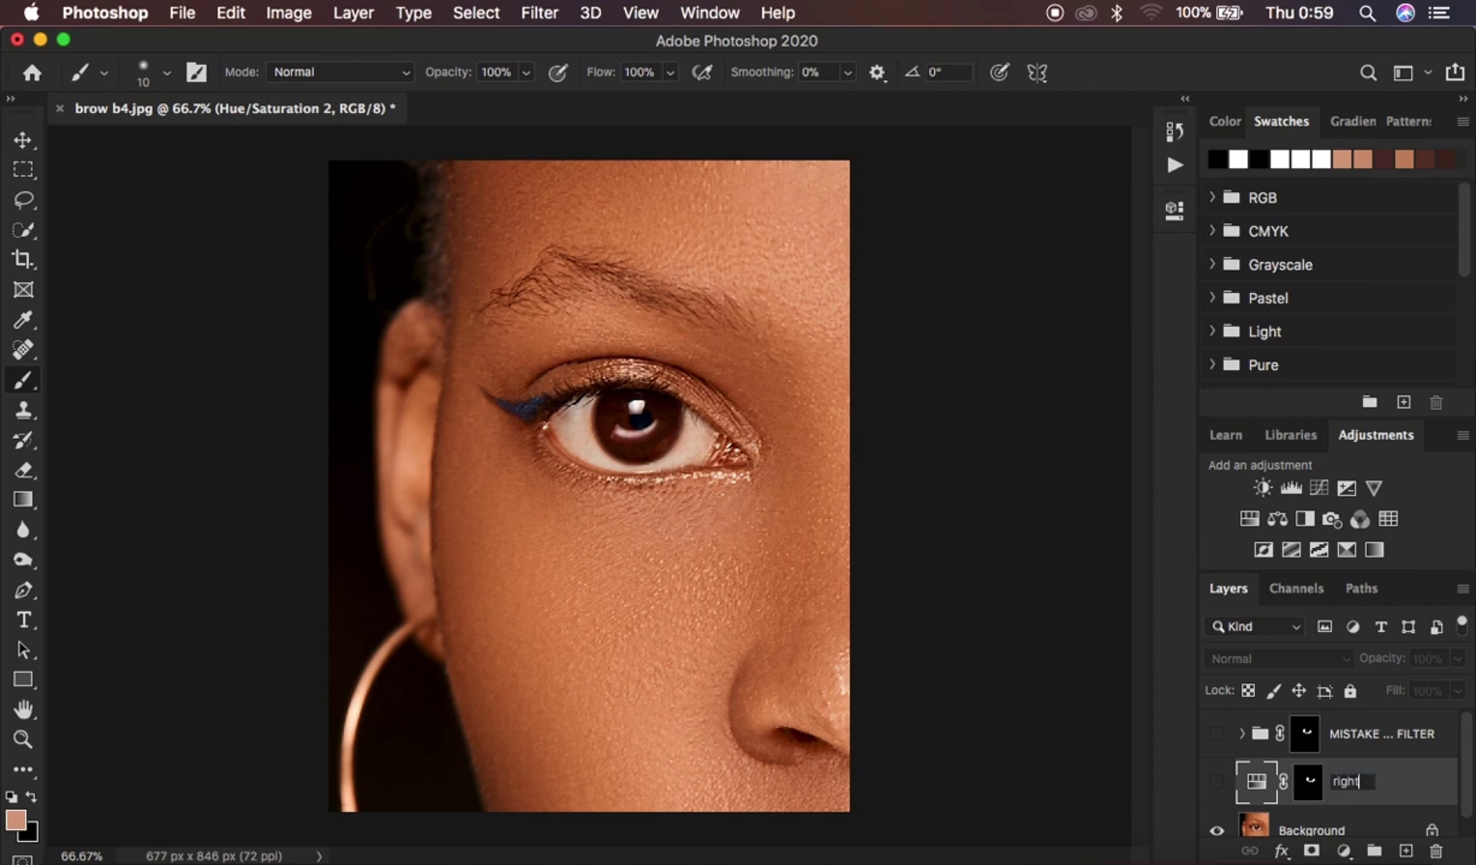
key("Return")
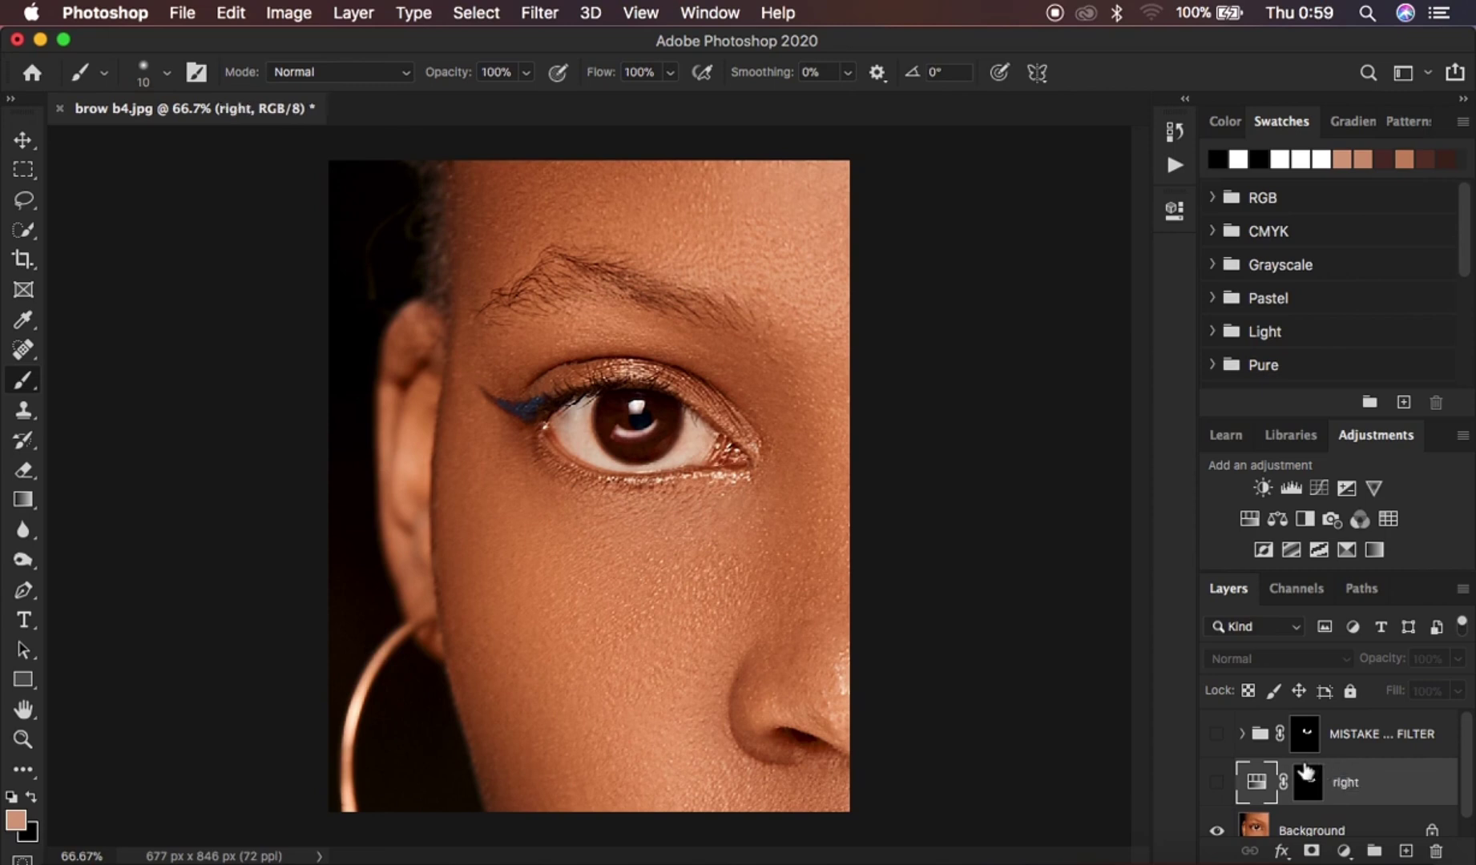
- Add a Vibrance adjustment layer directly above the Background and lower its saturation to -71
scroll(1379, 809, "down", 1)
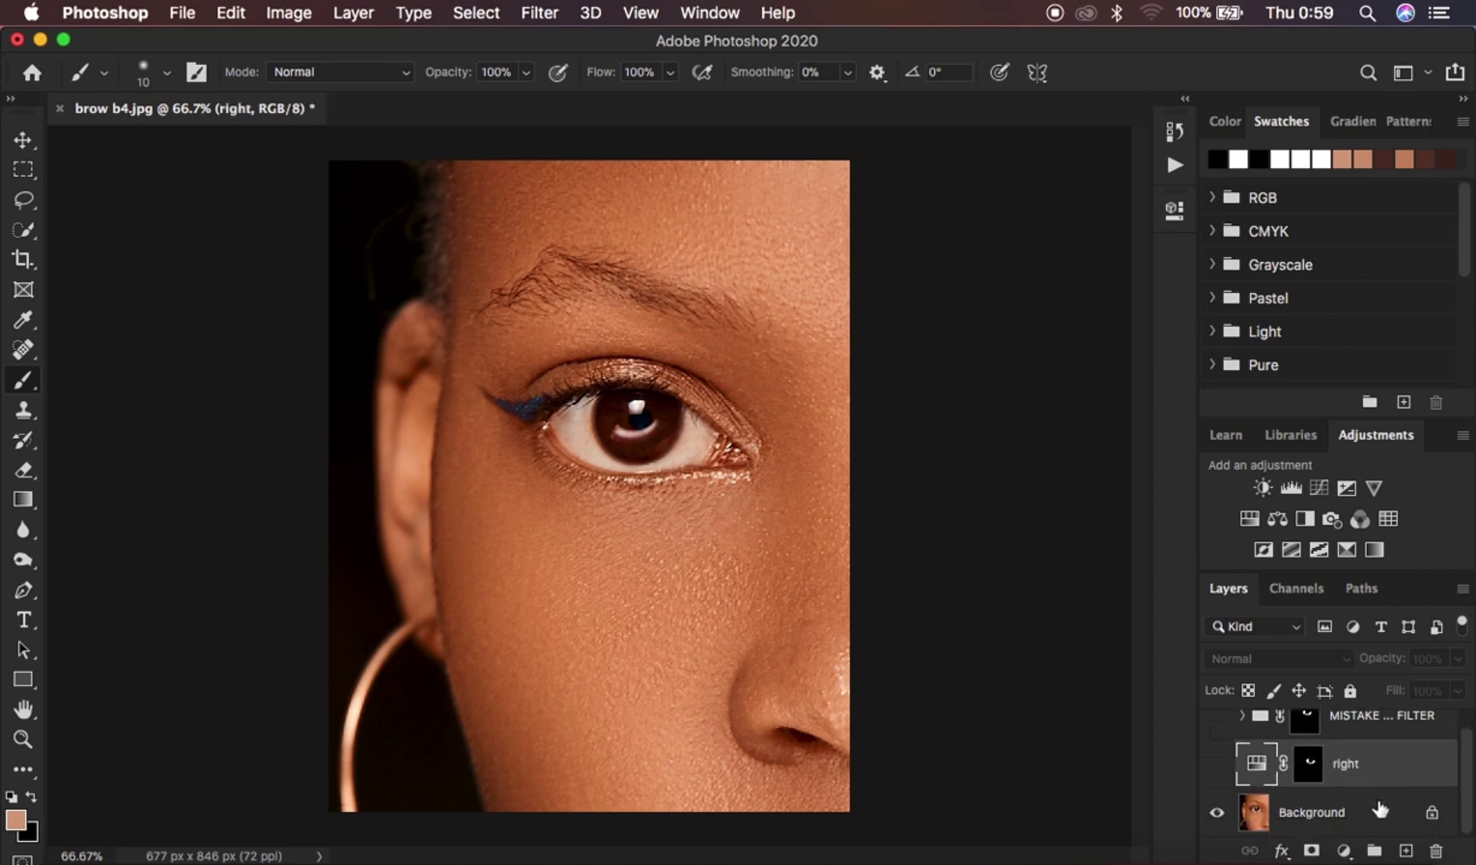
left_click(1338, 814)
left_click(1343, 851)
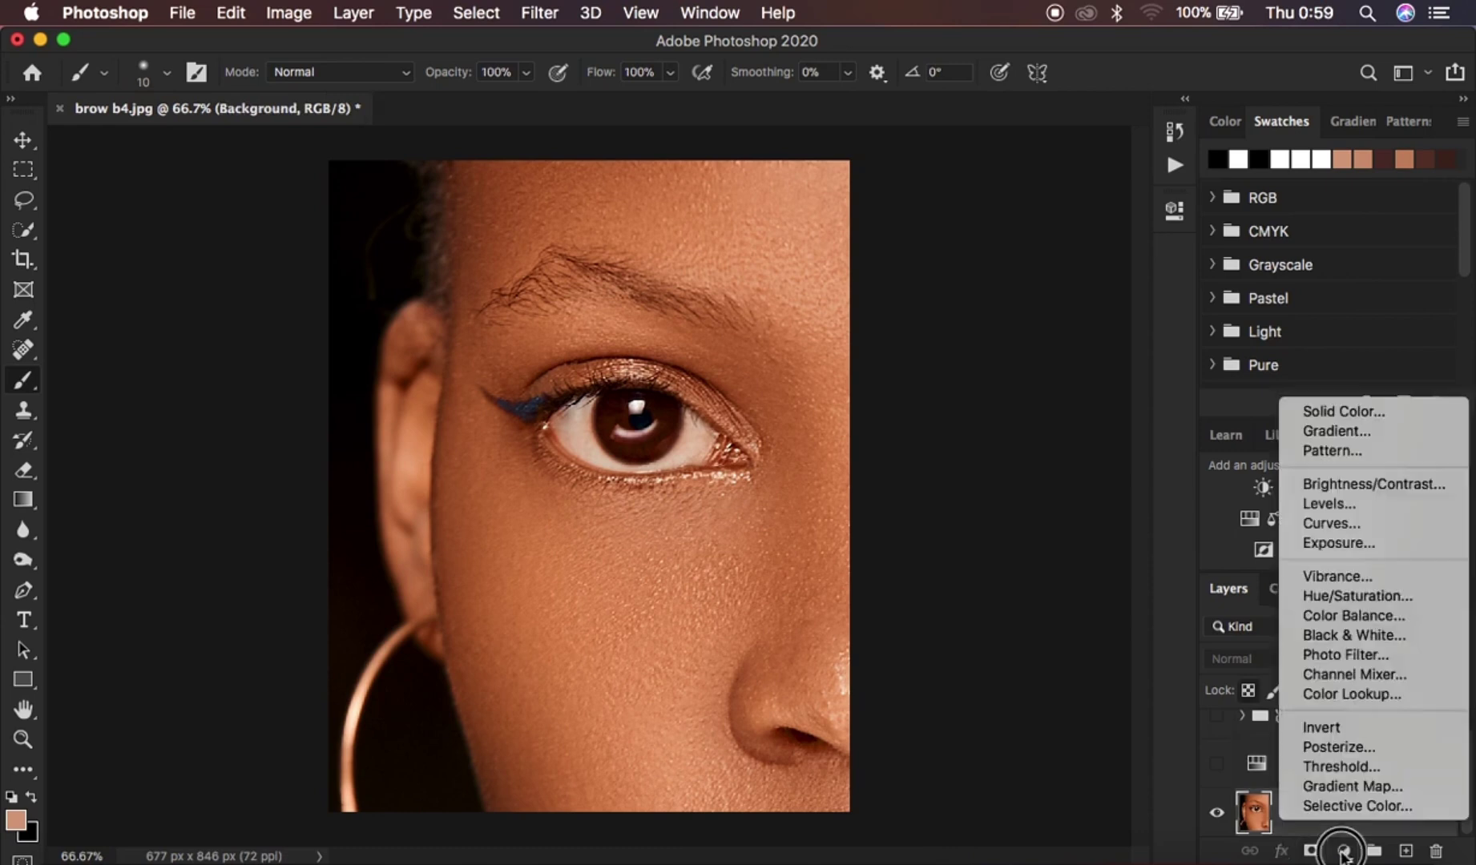
left_click(1343, 577)
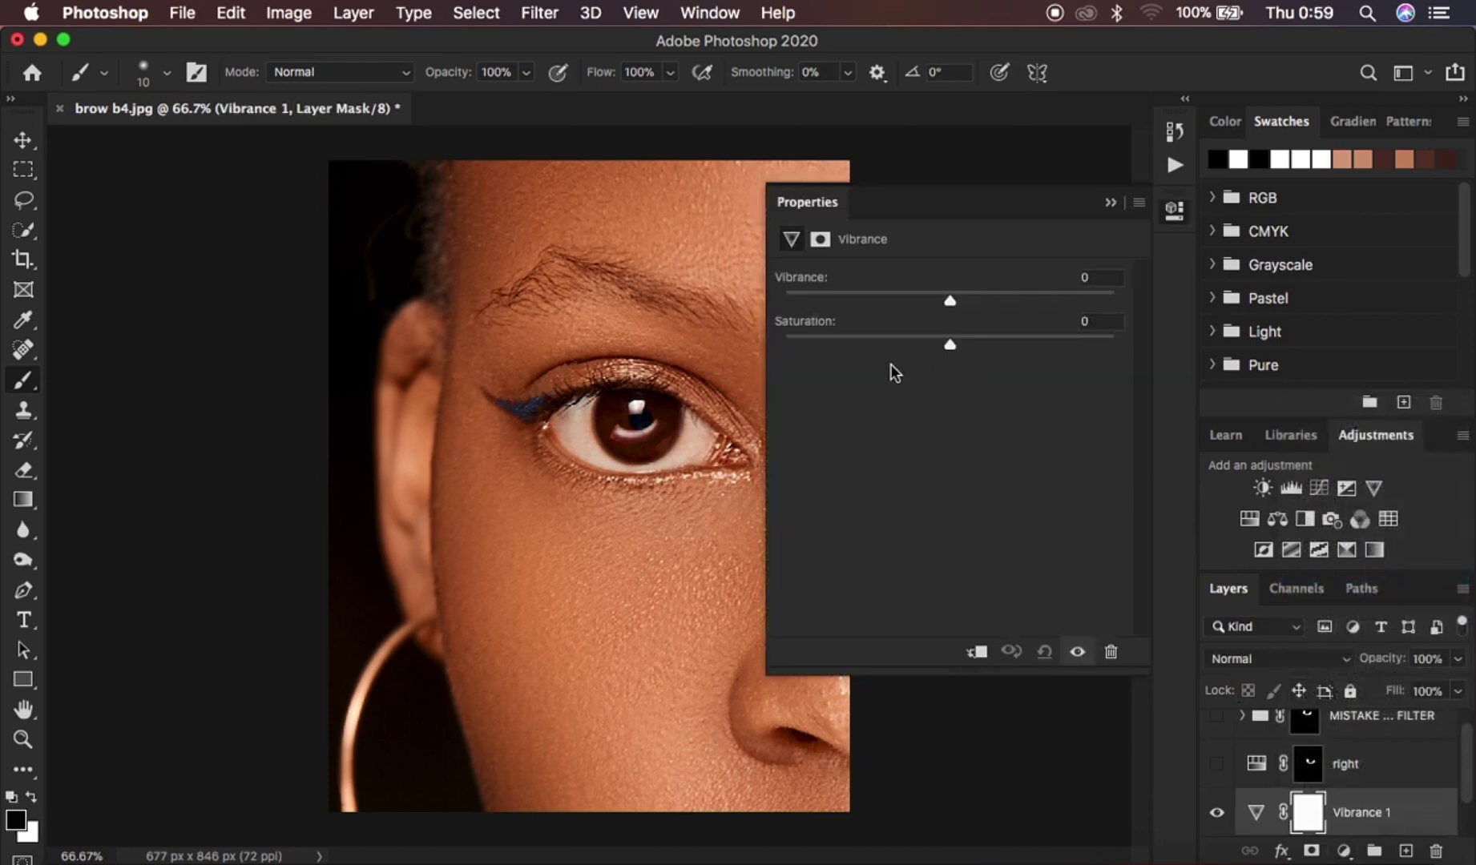
left_click(840, 339)
left_click_drag(838, 340, 830, 339)
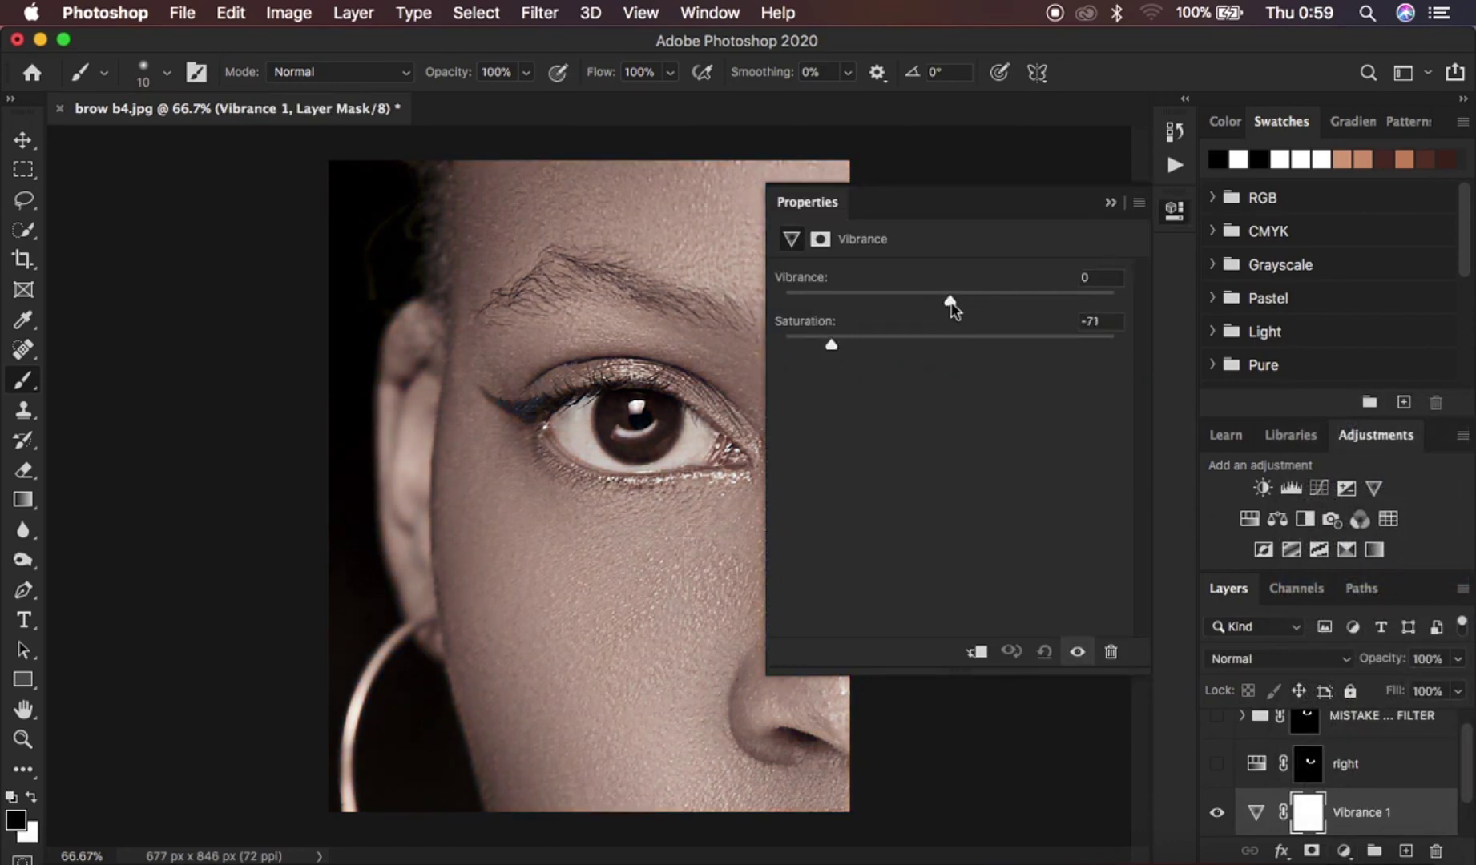
left_click_drag(949, 302, 947, 304)
left_click(1110, 205)
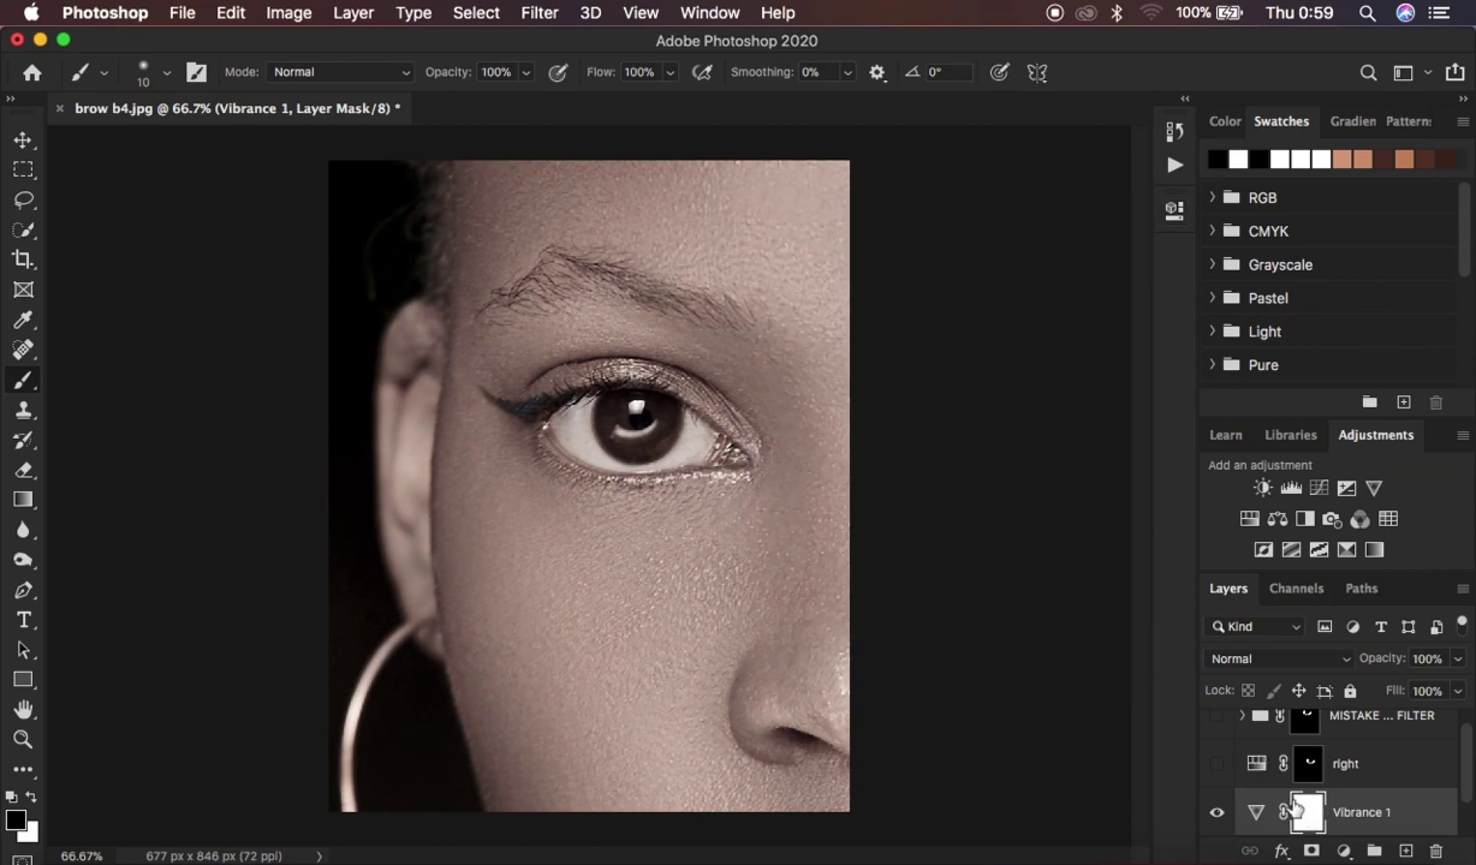
- Invert the Vibrance layer's mask to black and make white the foreground colour
key("super+i")
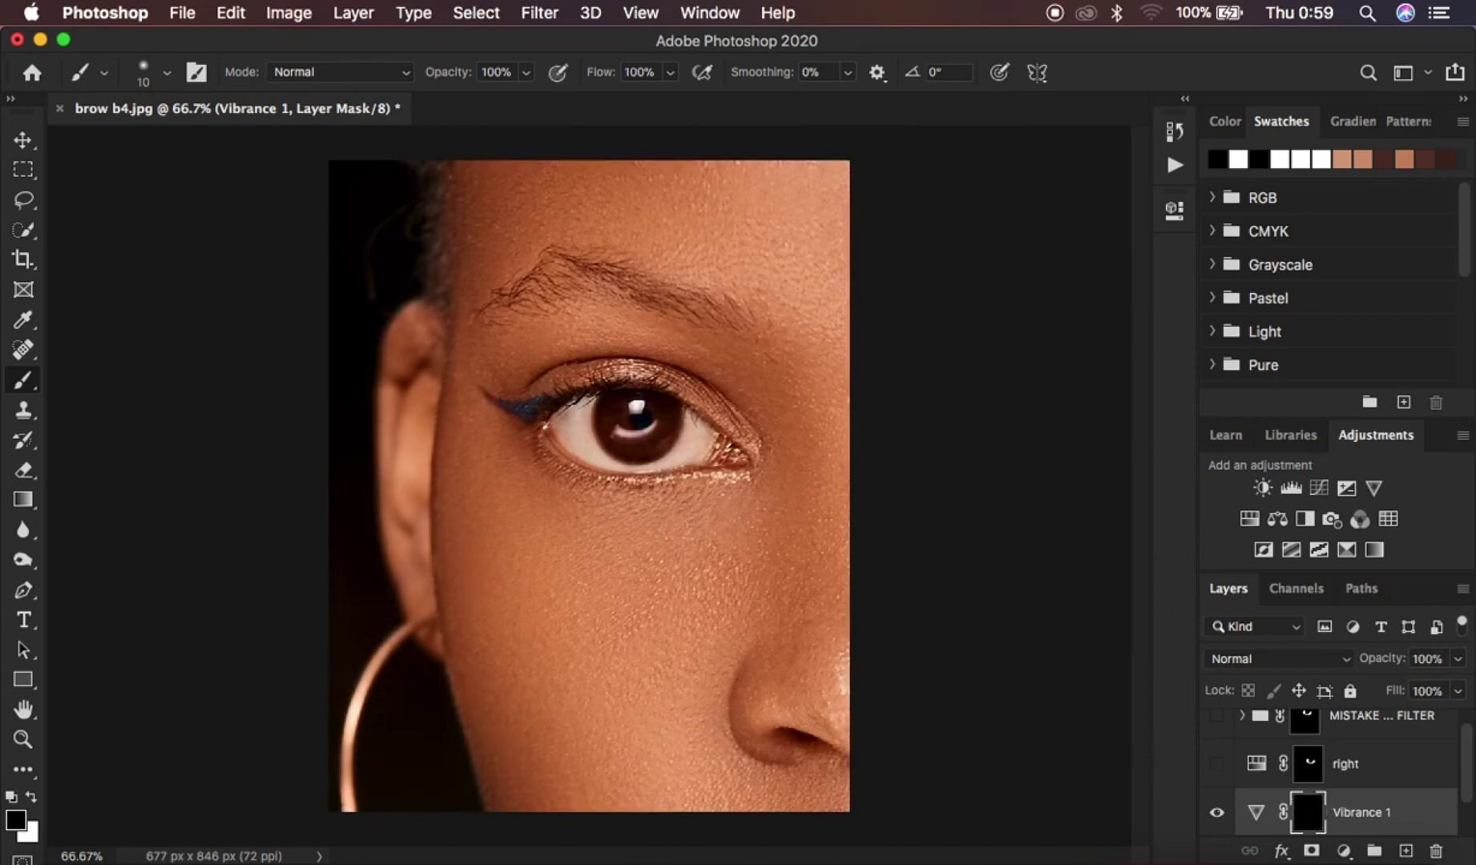
left_click(31, 797)
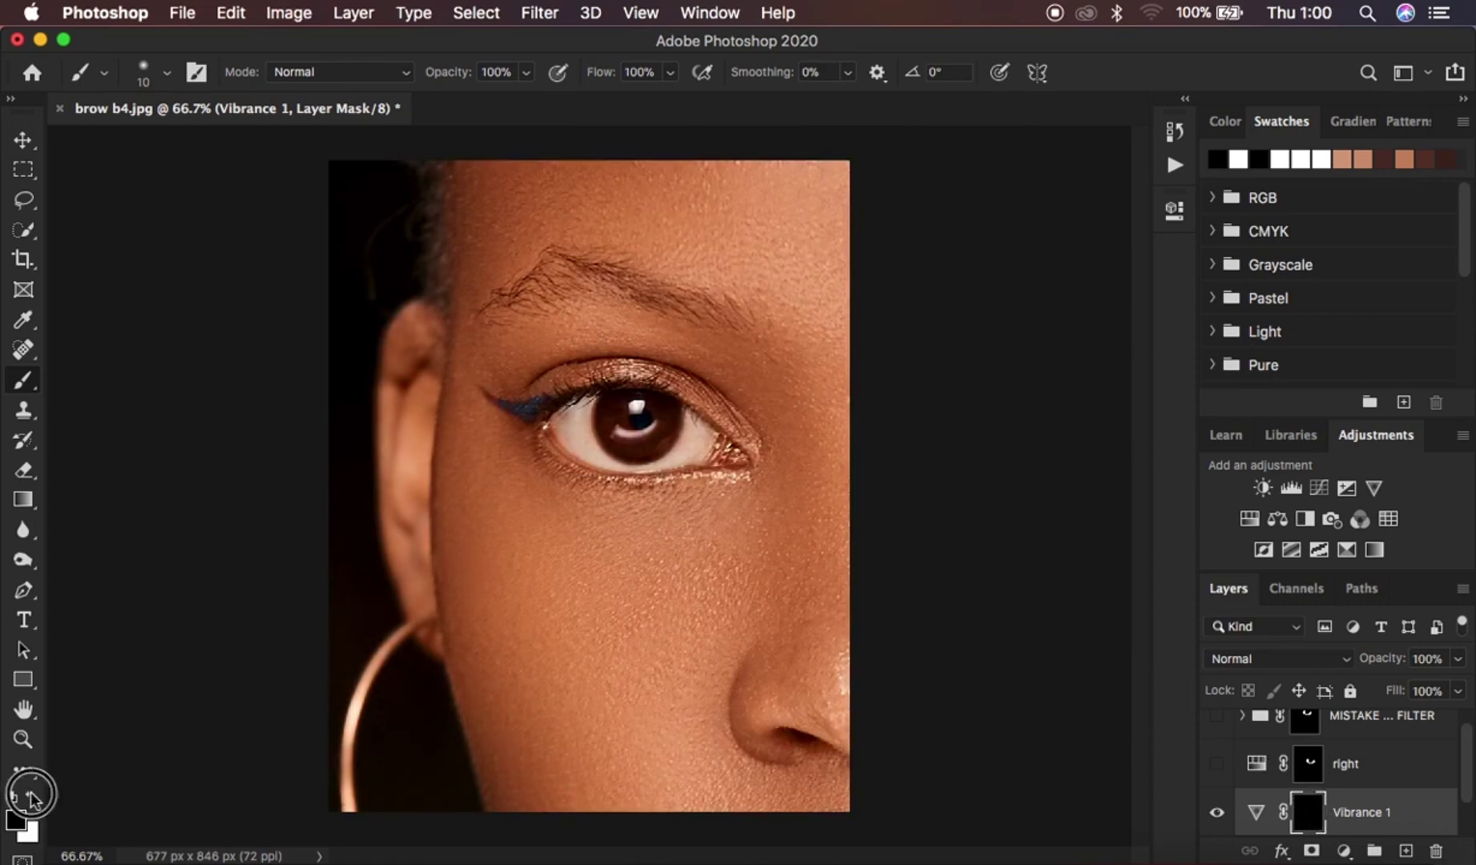
key("super+equal")
key("super+equal")
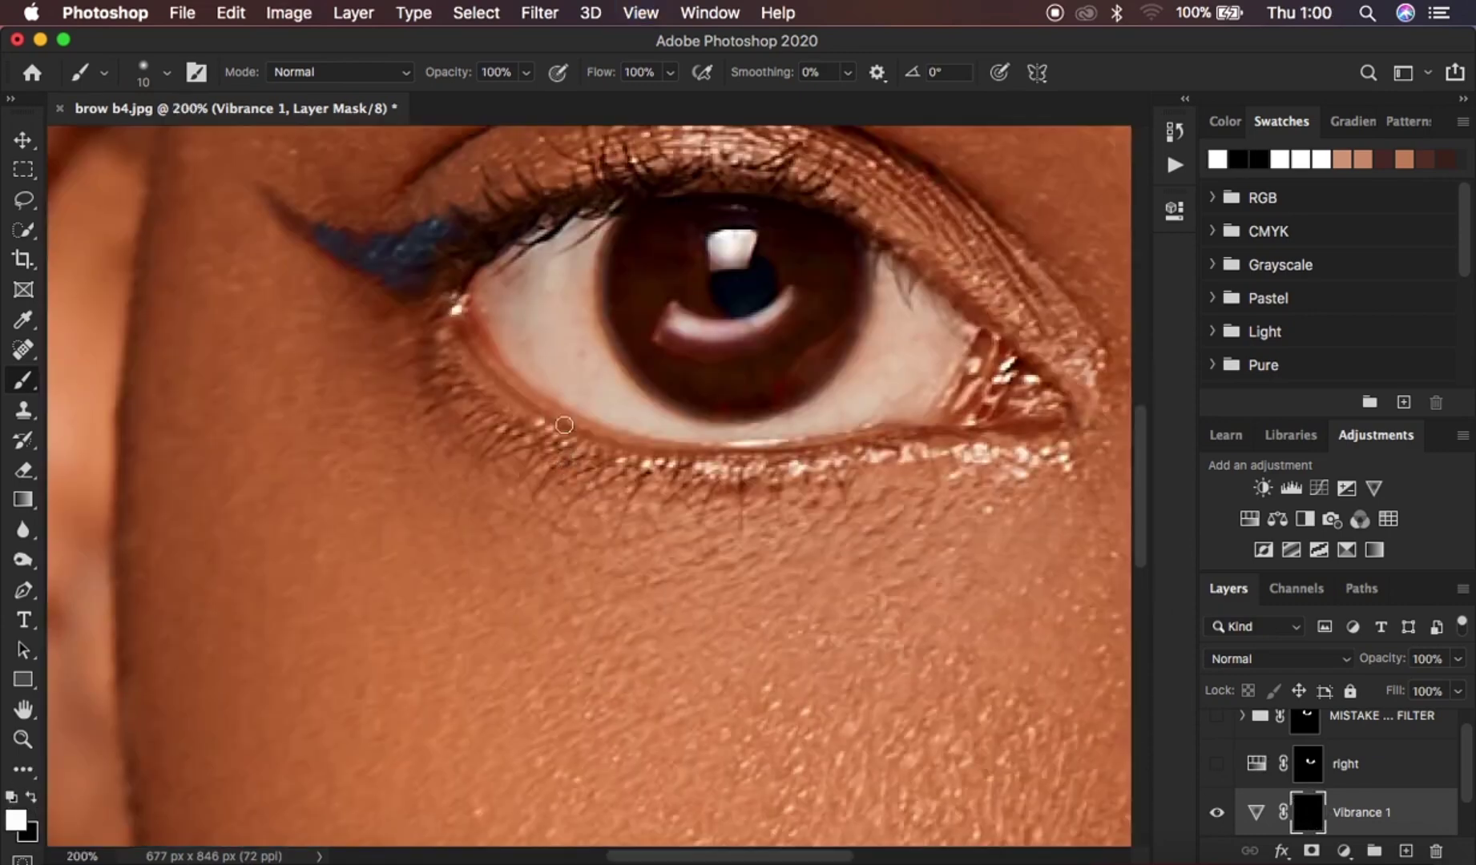
- Paint white on the Vibrance mask over the whole white of the eye, reducing the brush to 20 px for the lower area
key("bracketright")
key("bracketright")
key("bracketright")
key("bracketright")
mouse_move(565, 263)
left_mouse_down()
mouse_move(567, 323)
mouse_move(537, 321)
mouse_move(570, 286)
mouse_move(557, 320)
mouse_move(547, 269)
mouse_move(573, 349)
left_mouse_up()
key("bracketleft")
key("bracketleft")
mouse_move(629, 401)
left_mouse_down()
mouse_move(697, 423)
mouse_move(821, 398)
mouse_move(896, 322)
mouse_move(875, 356)
mouse_move(879, 292)
mouse_move(893, 291)
mouse_move(908, 350)
mouse_move(929, 320)
mouse_move(932, 348)
mouse_move(928, 373)
mouse_move(893, 392)
mouse_move(864, 395)
mouse_move(869, 379)
mouse_move(759, 430)
mouse_move(835, 392)
mouse_move(893, 296)
mouse_move(886, 272)
mouse_move(955, 340)
mouse_move(857, 409)
mouse_move(710, 431)
mouse_move(597, 398)
mouse_move(560, 293)
mouse_move(594, 369)
mouse_move(541, 351)
mouse_move(566, 390)
mouse_move(511, 304)
mouse_move(588, 229)
mouse_move(573, 263)
mouse_move(585, 341)
mouse_move(674, 391)
mouse_move(724, 398)
mouse_move(804, 376)
mouse_move(827, 351)
mouse_move(851, 253)
mouse_move(853, 301)
mouse_move(820, 353)
mouse_move(763, 394)
mouse_move(705, 404)
mouse_move(664, 380)
mouse_move(625, 305)
mouse_move(625, 250)
mouse_move(872, 326)
mouse_move(892, 290)
mouse_move(892, 391)
left_mouse_up()
key("x")
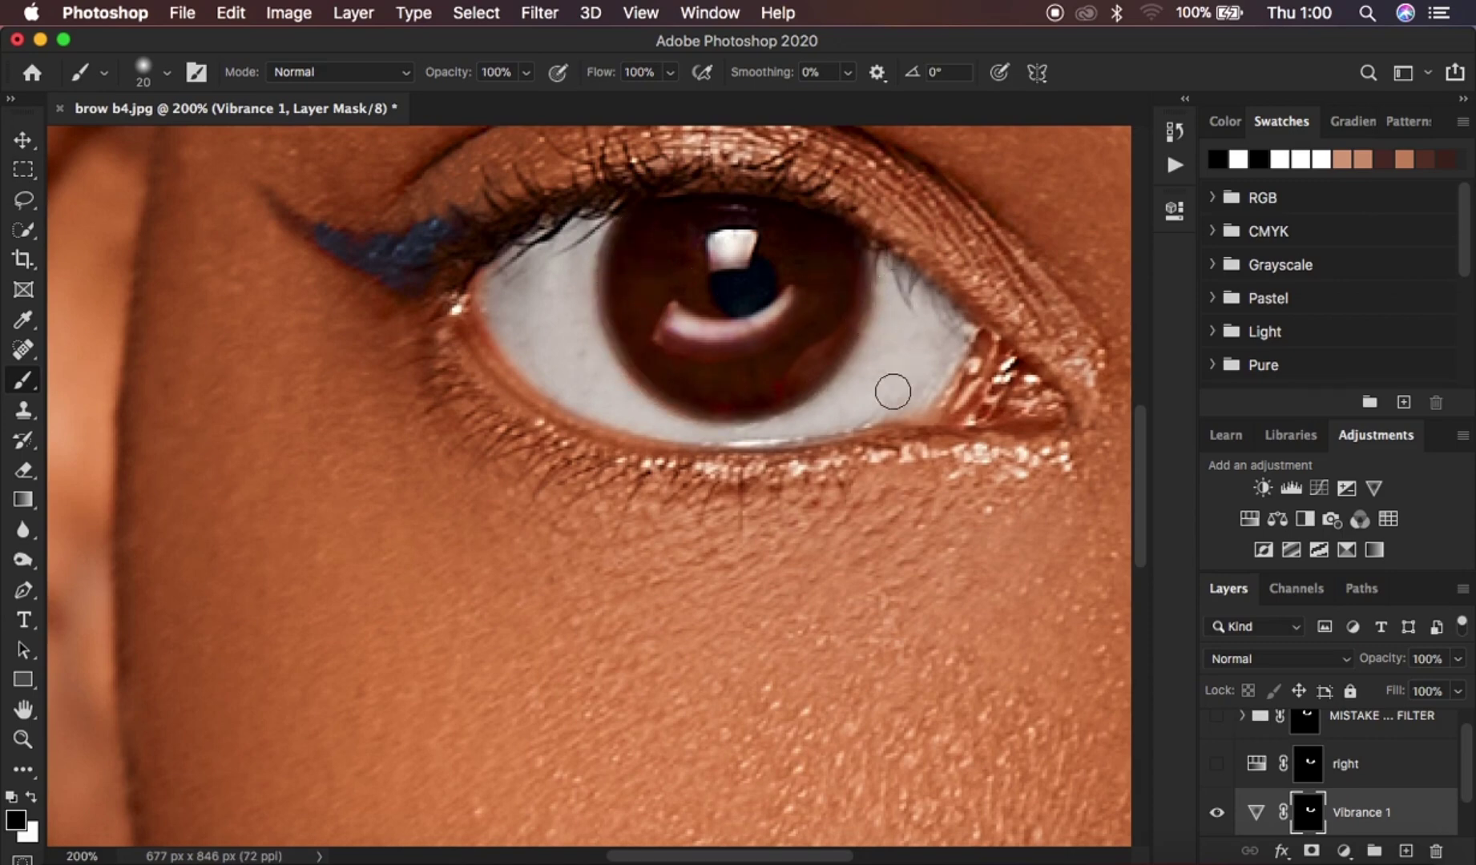
- Compare the whole portrait with the Vibrance layer hidden and shown
key("super+minus")
key("super+minus")
key("super+minus")
key("super+equal")
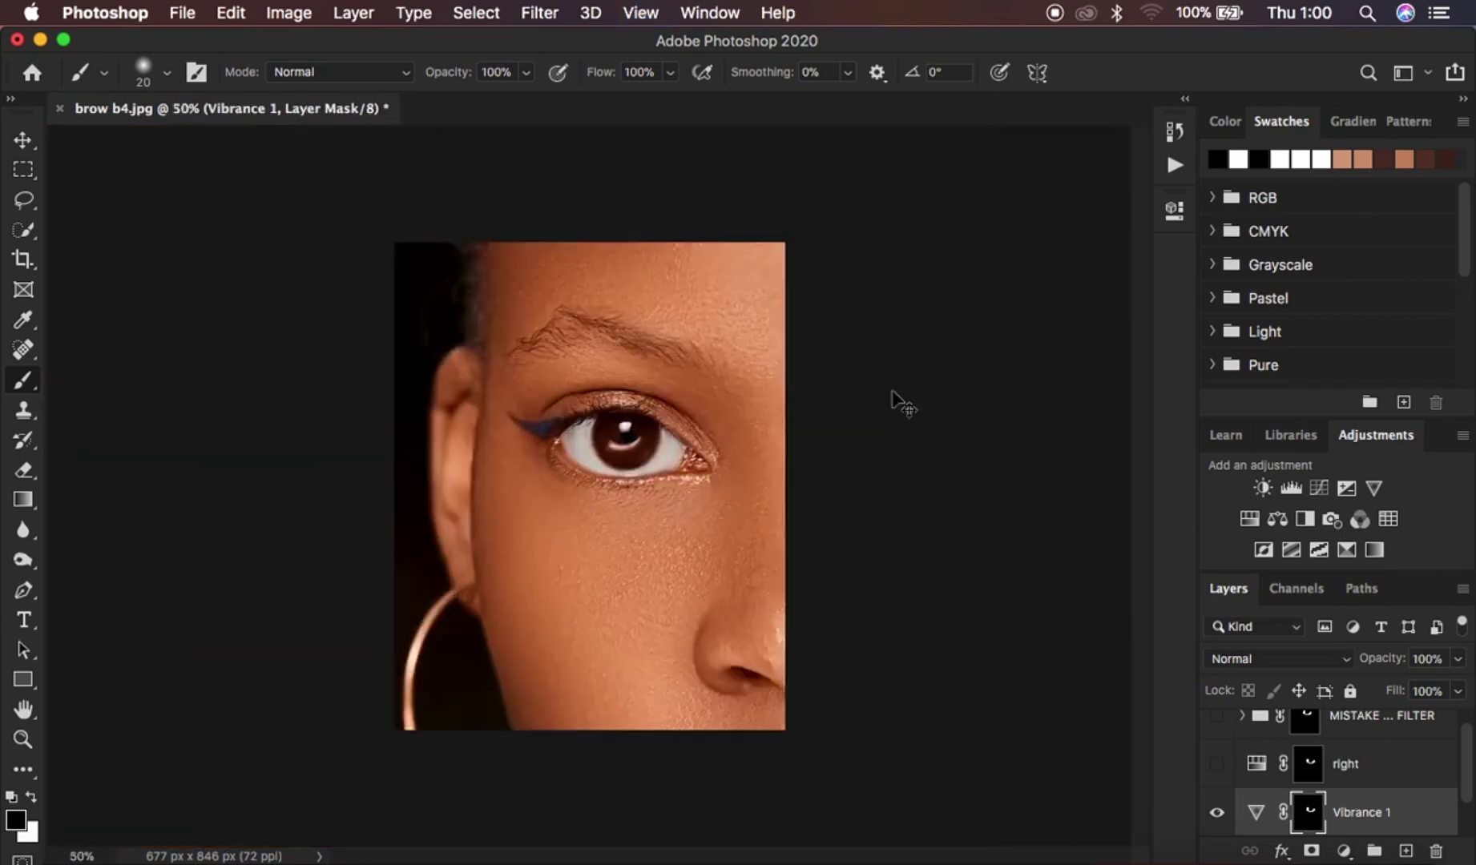
key("super+equal")
left_click(1216, 811)
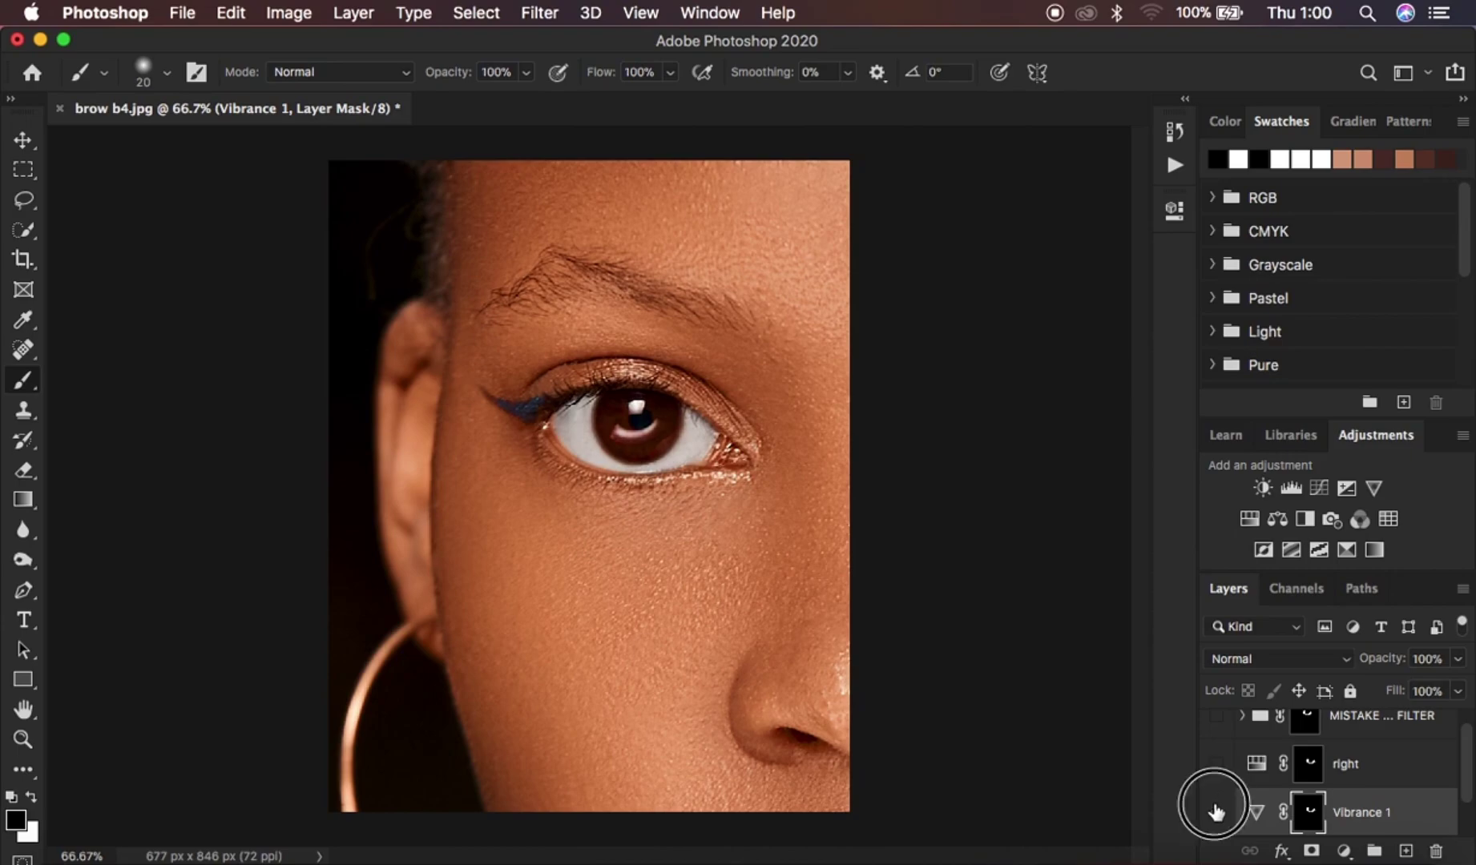
left_click(1215, 811)
left_click(1215, 812)
left_click(1215, 811)
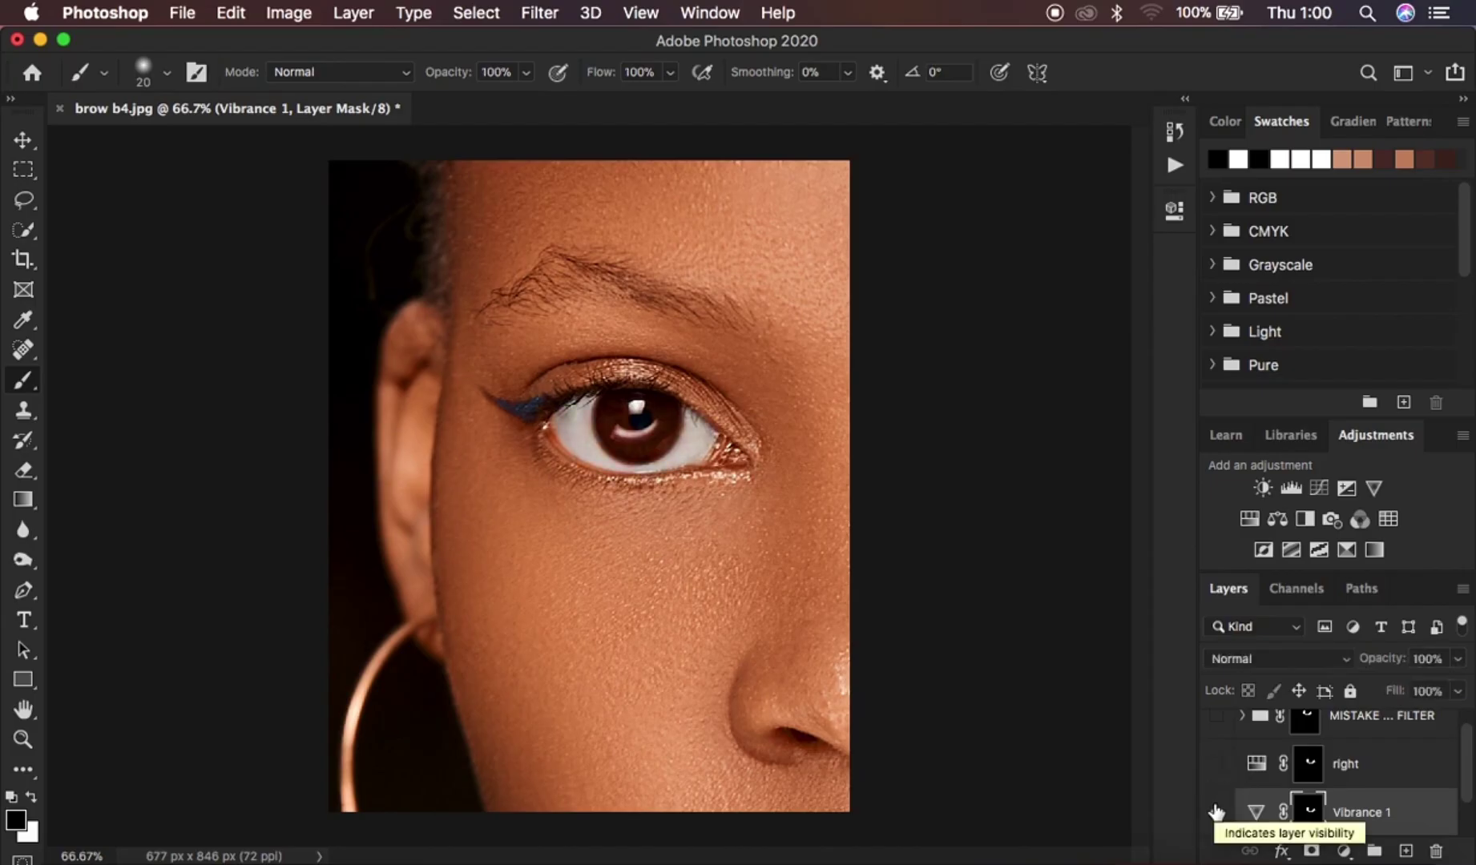
left_click(1215, 811)
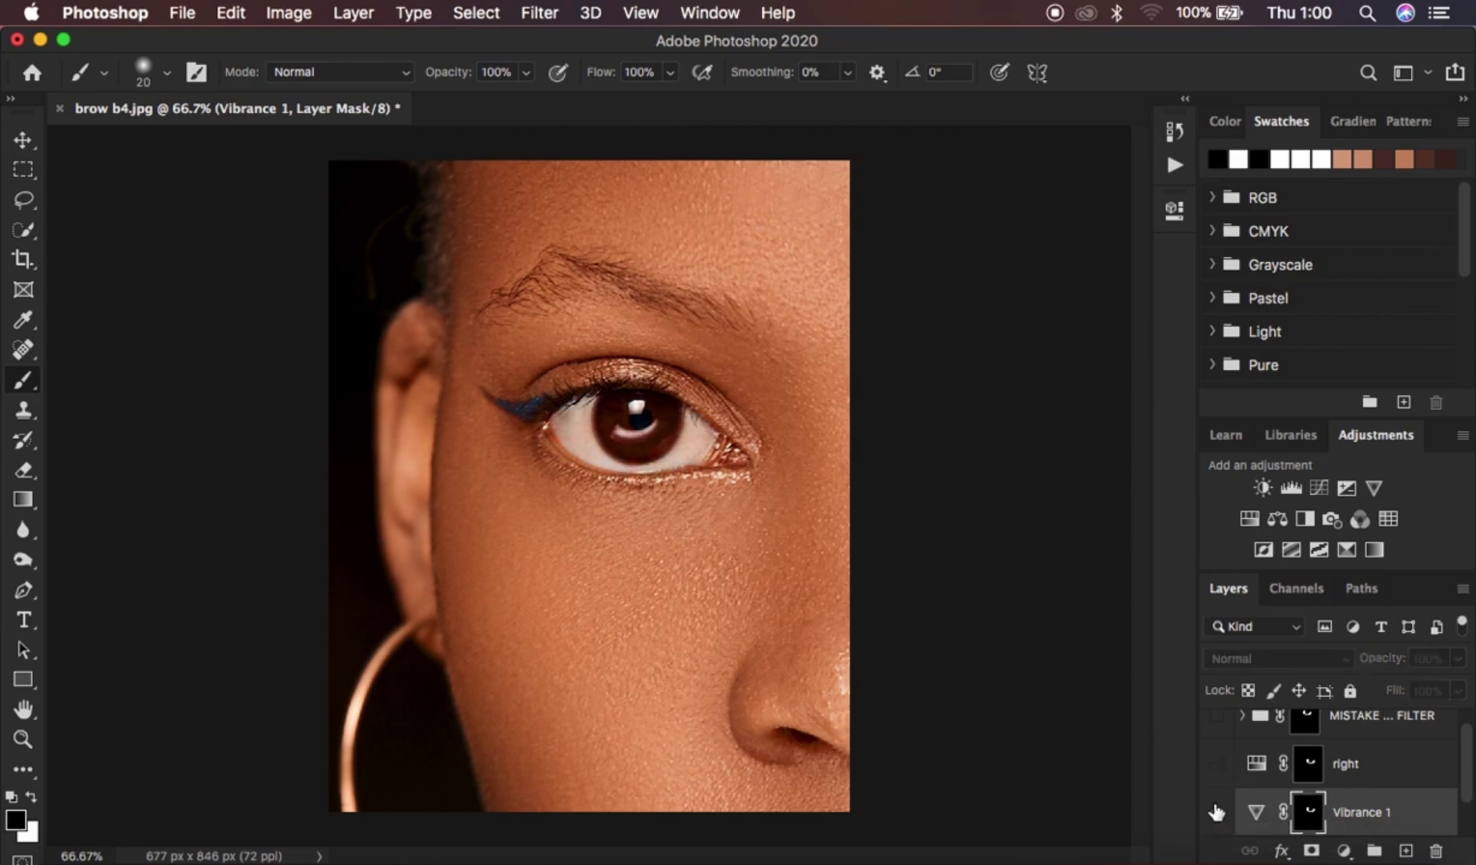
left_click(1215, 811)
left_click(1215, 812)
left_click(1216, 812)
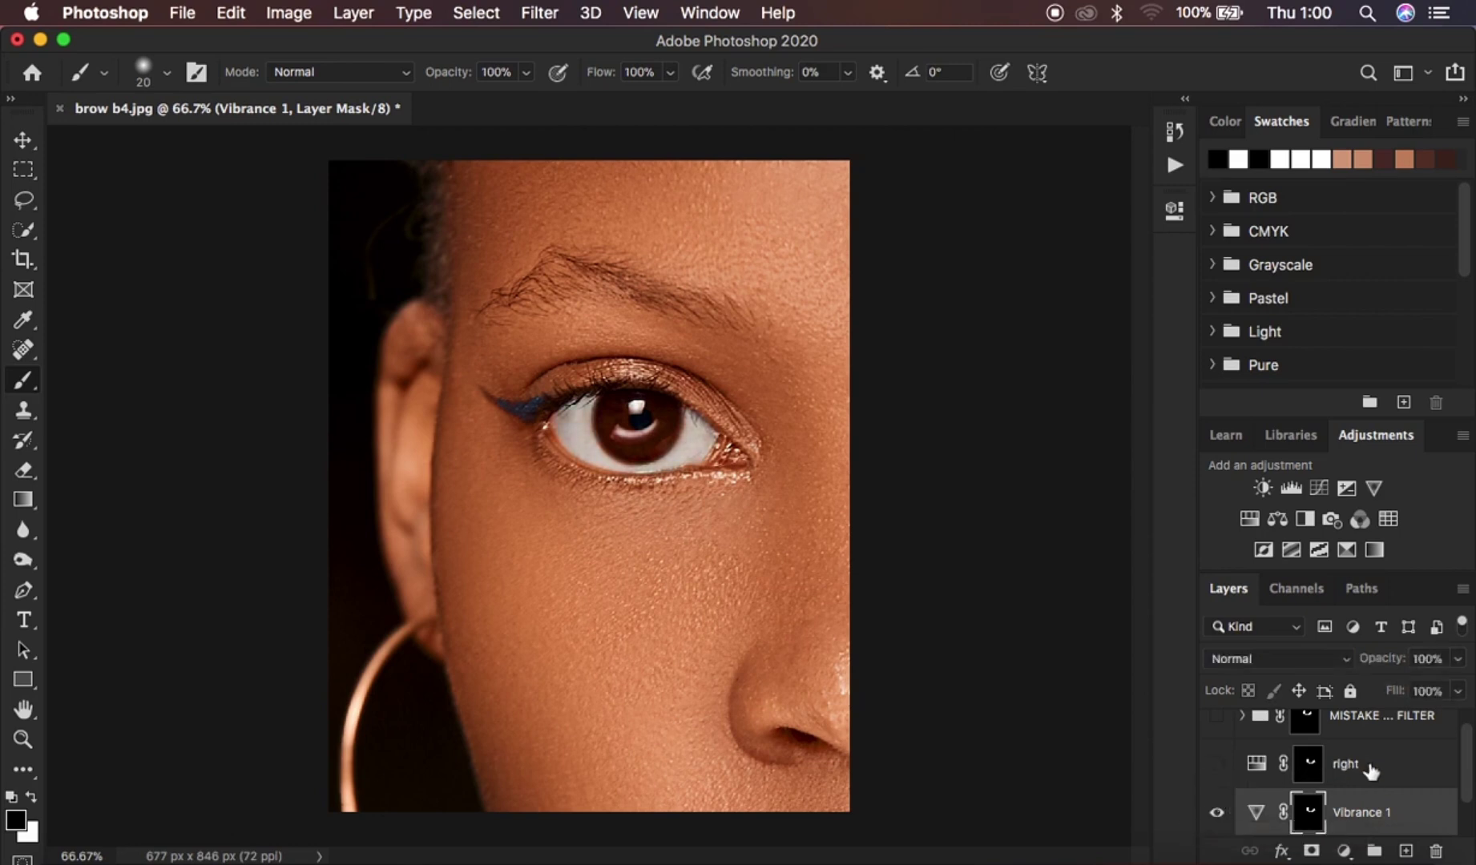
- Hide the Vibrance layer and compare the eye with the "right" layer shown and hidden
left_click(1216, 811)
left_click(1216, 774)
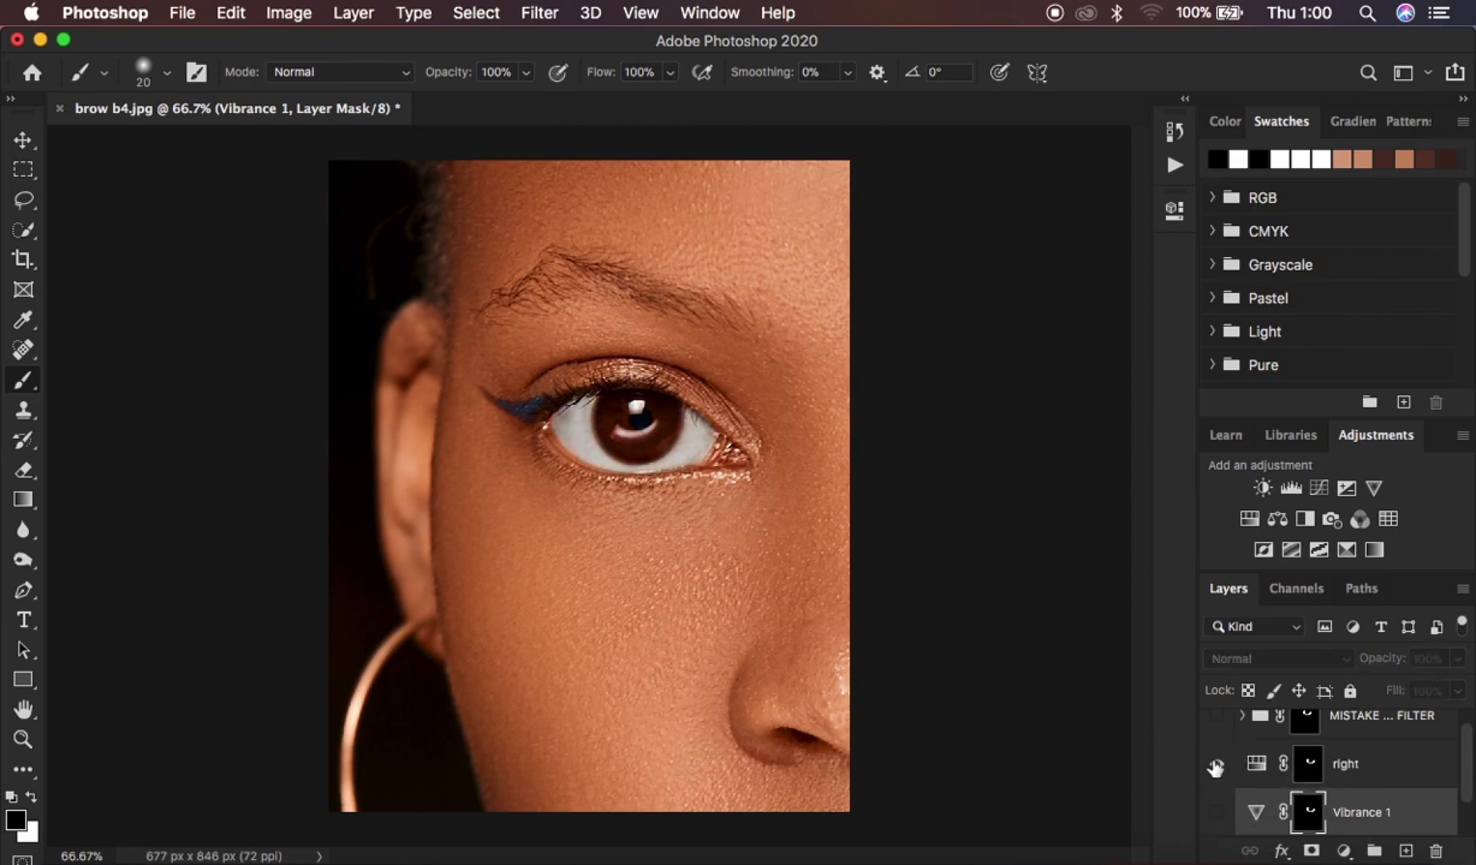
left_click(1215, 774)
left_click(1215, 767)
scroll(1392, 777, "up", 1)
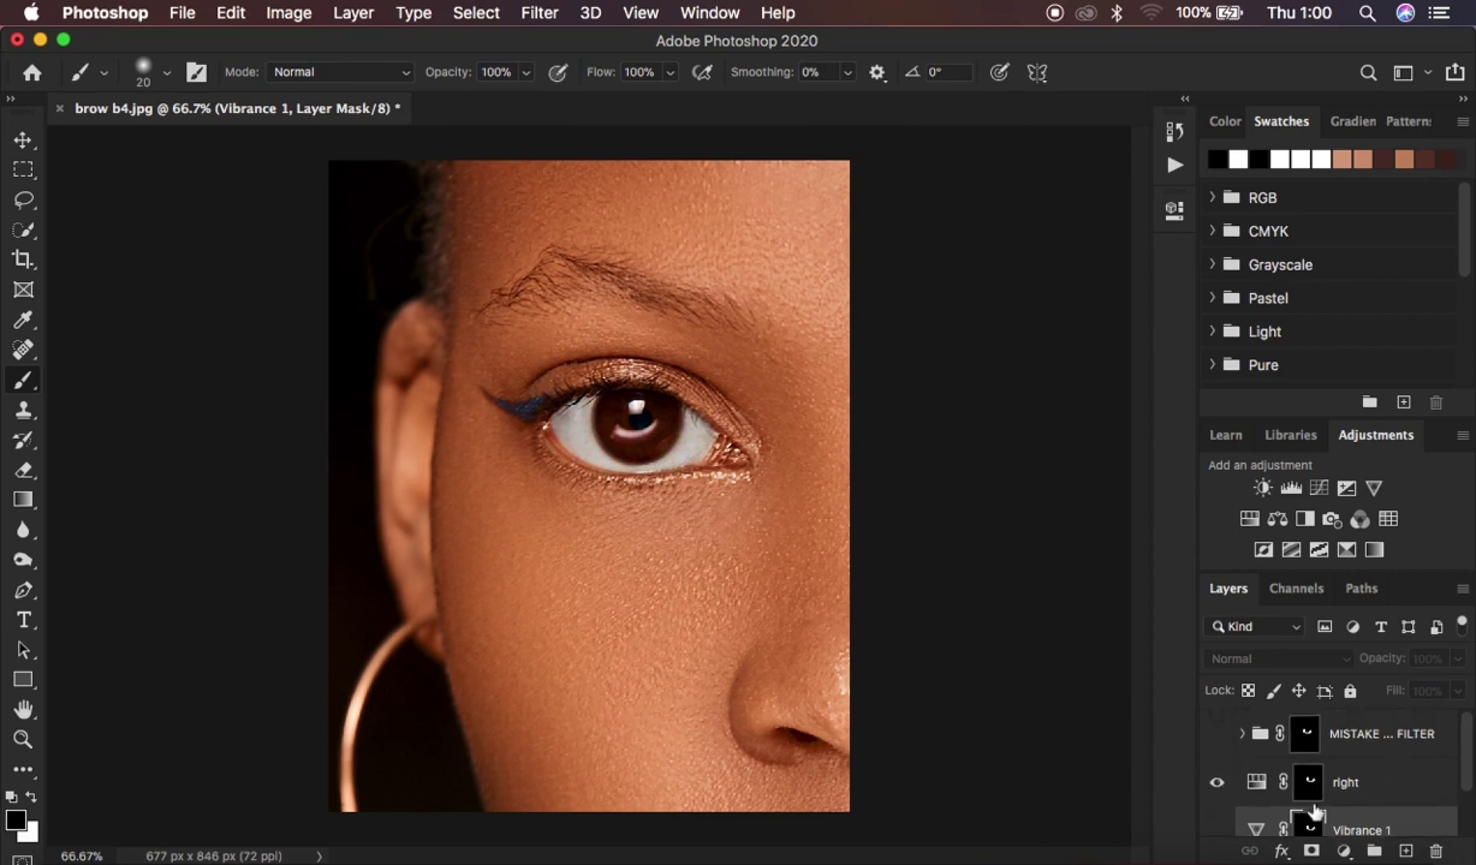
left_click(1217, 785)
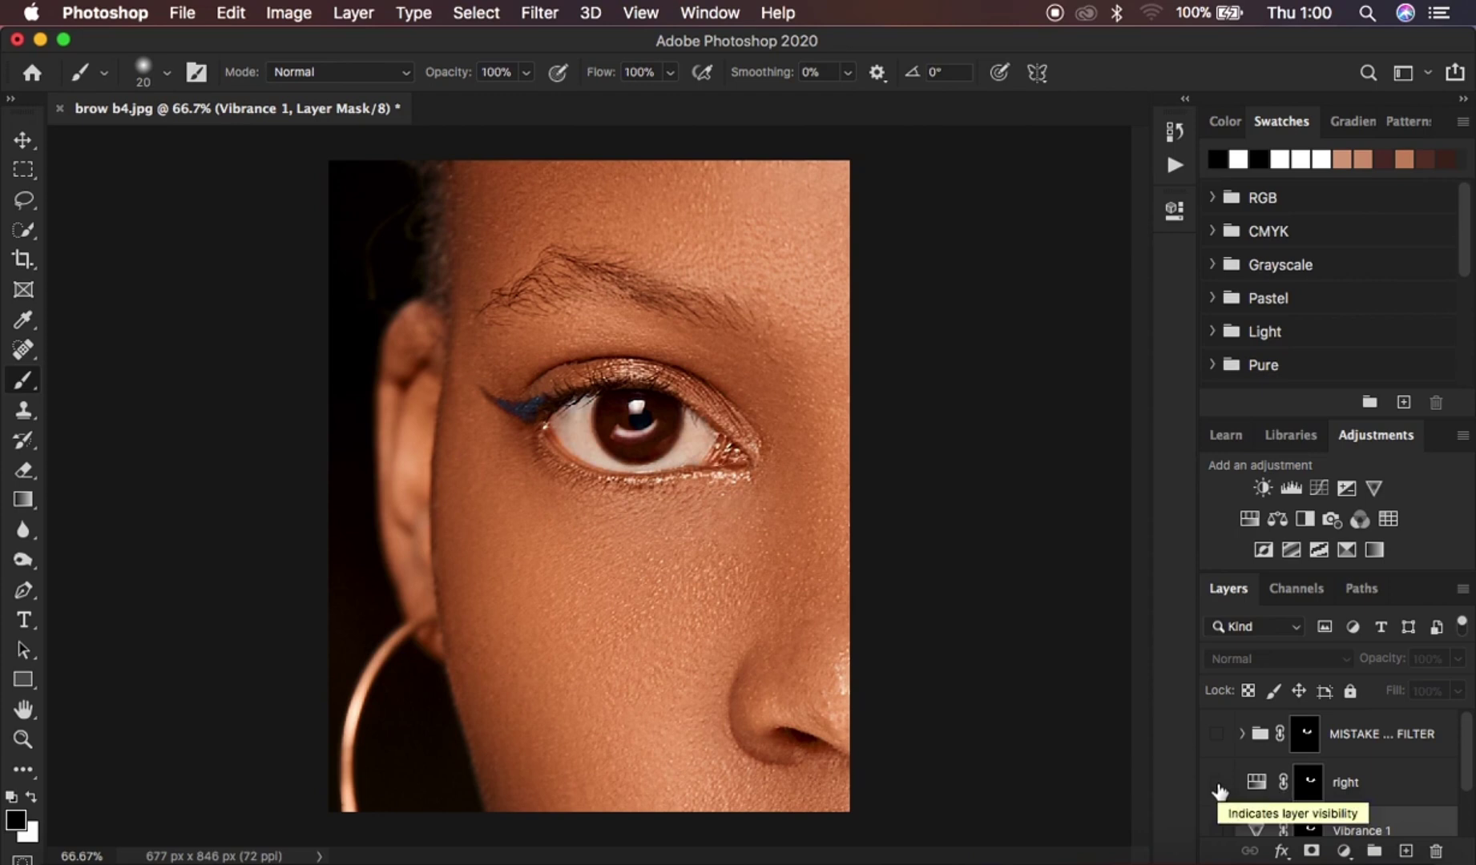
- Compare the eye with the "MISTAKE PHOTO FILTER" group shown and hidden
left_click(1215, 735)
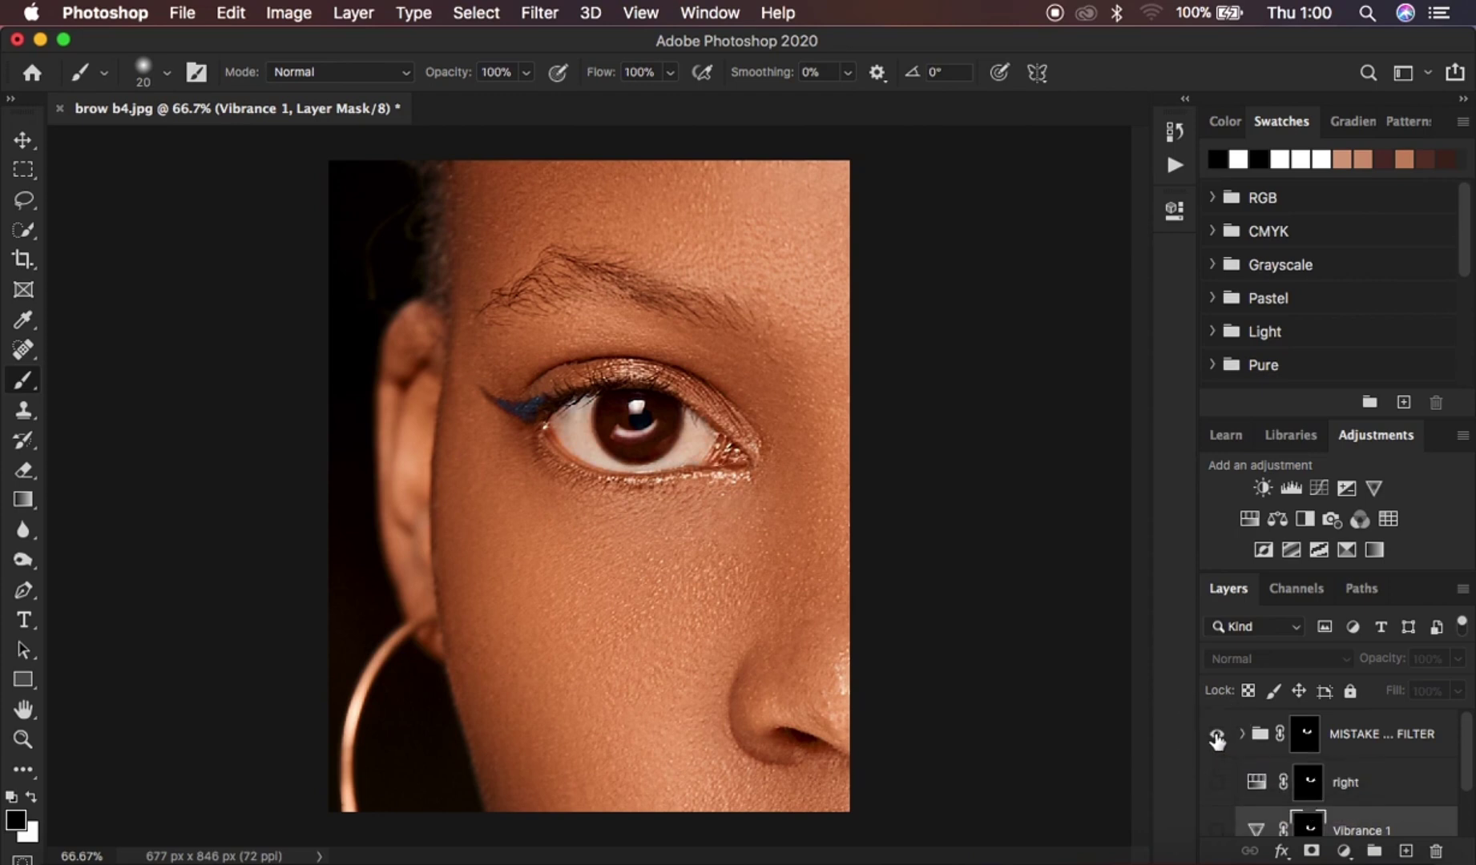
left_click(1216, 735)
left_click(1216, 735)
left_click(1216, 735)
left_click(1216, 736)
left_click(1216, 735)
left_click(1216, 736)
- Check the "right" layer's effect again against the Vibrance layer's, leaving only the Vibrance adjustment shown
left_click(1216, 783)
left_click(1216, 782)
left_click(1217, 830)
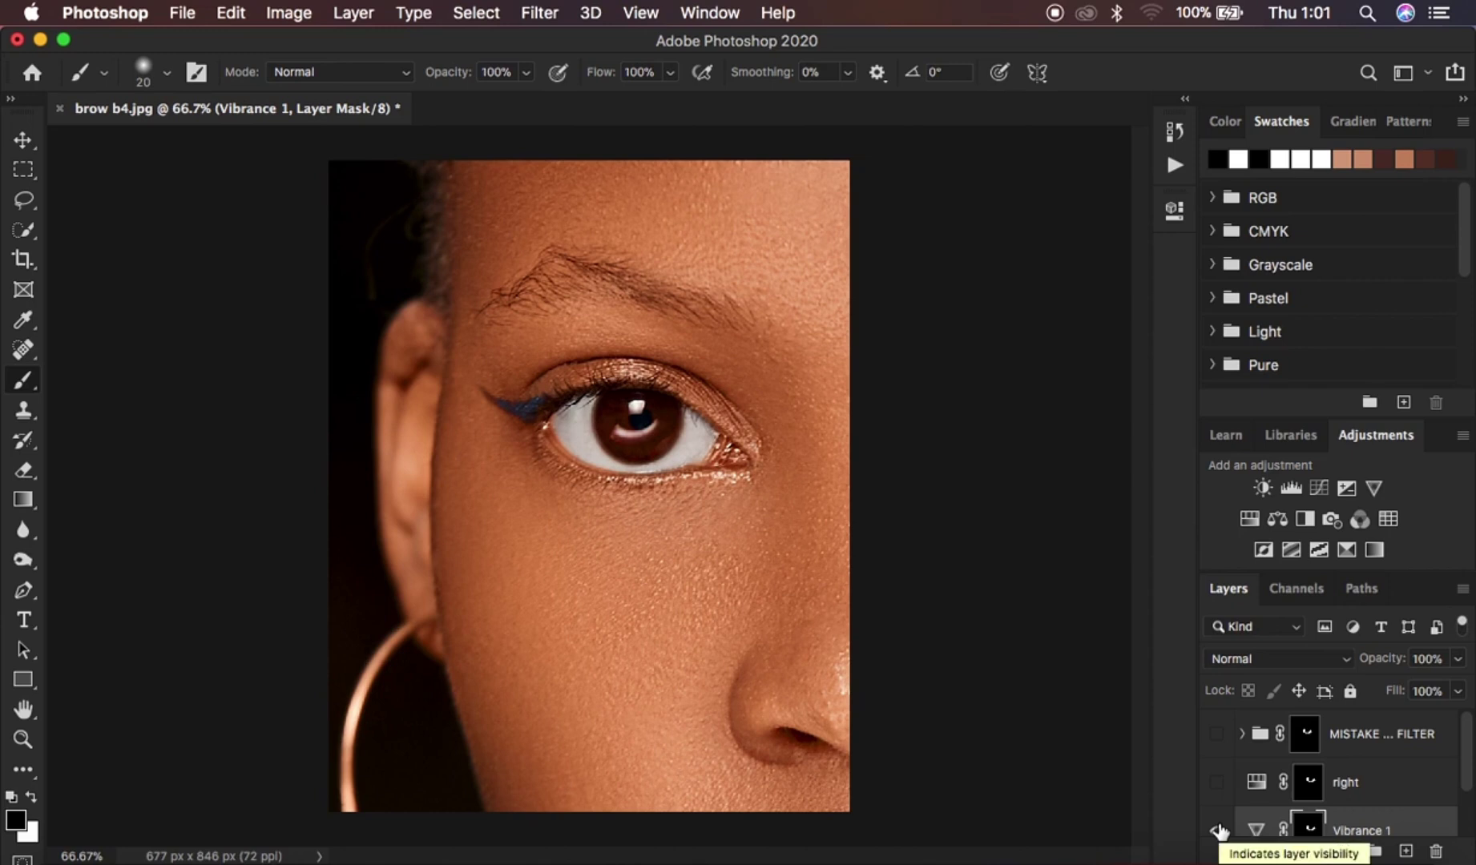